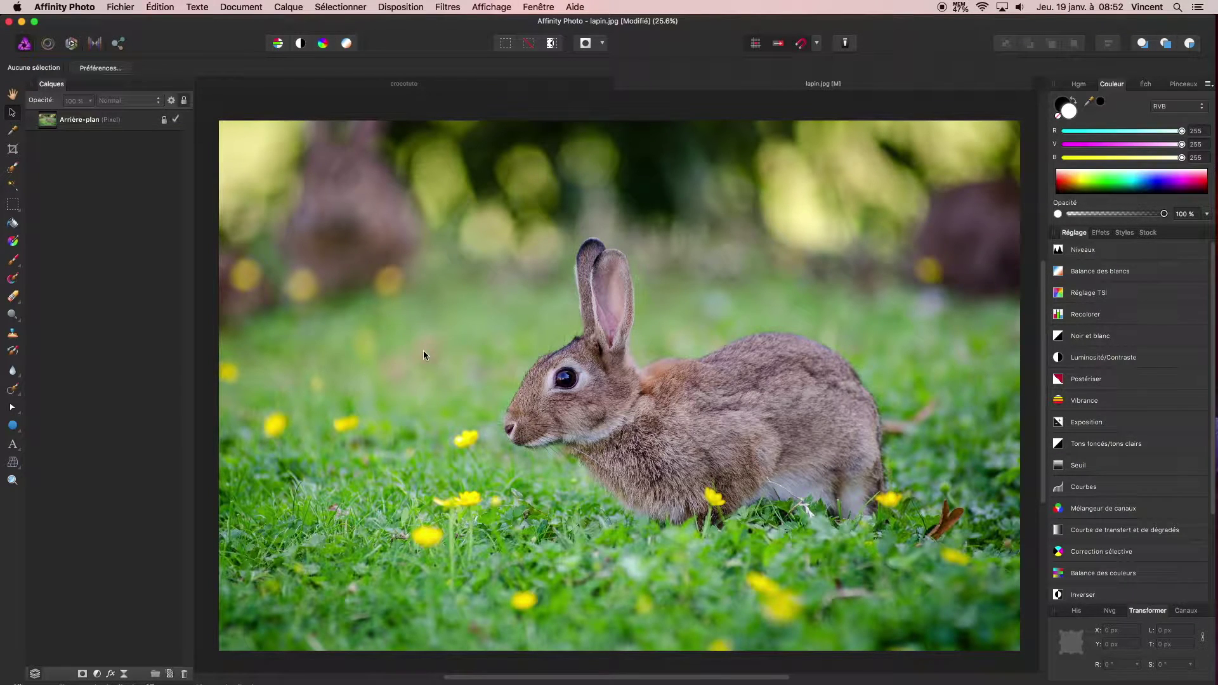
# Compare the crocodile cut-out in crocotuto with the rabbit photo lapin.jpg.
pyautogui.click(424, 85)
pyautogui.press('w')
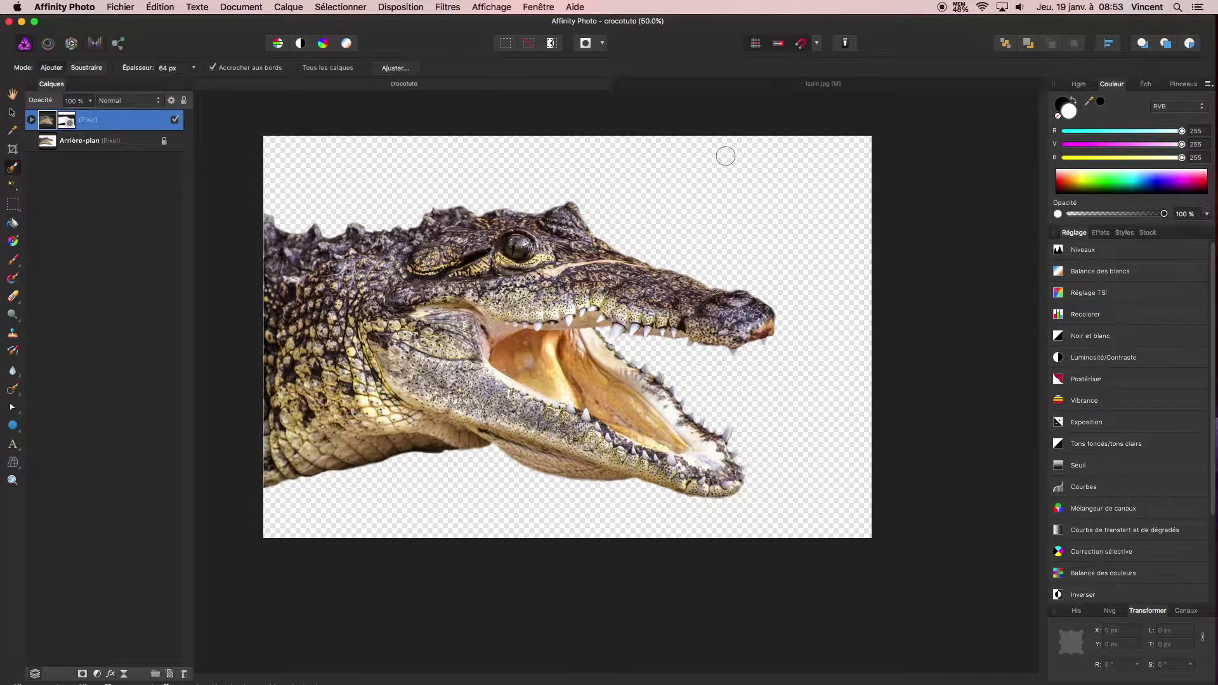
pyautogui.click(709, 88)
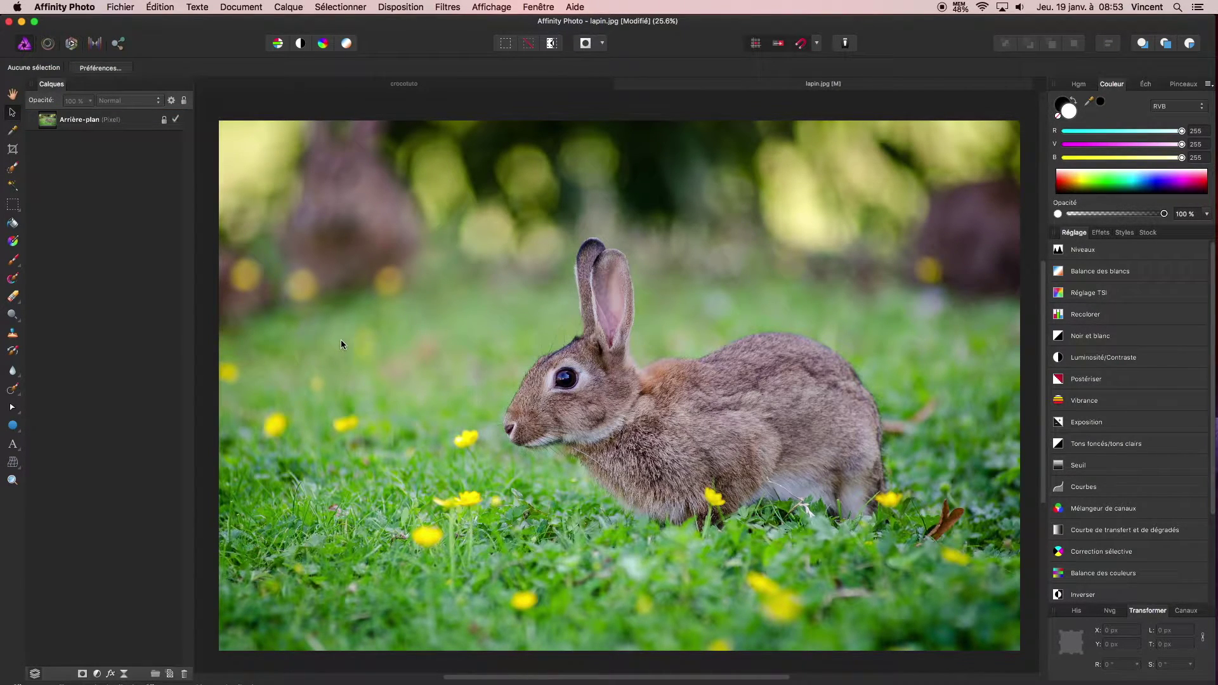
pyautogui.click(406, 88)
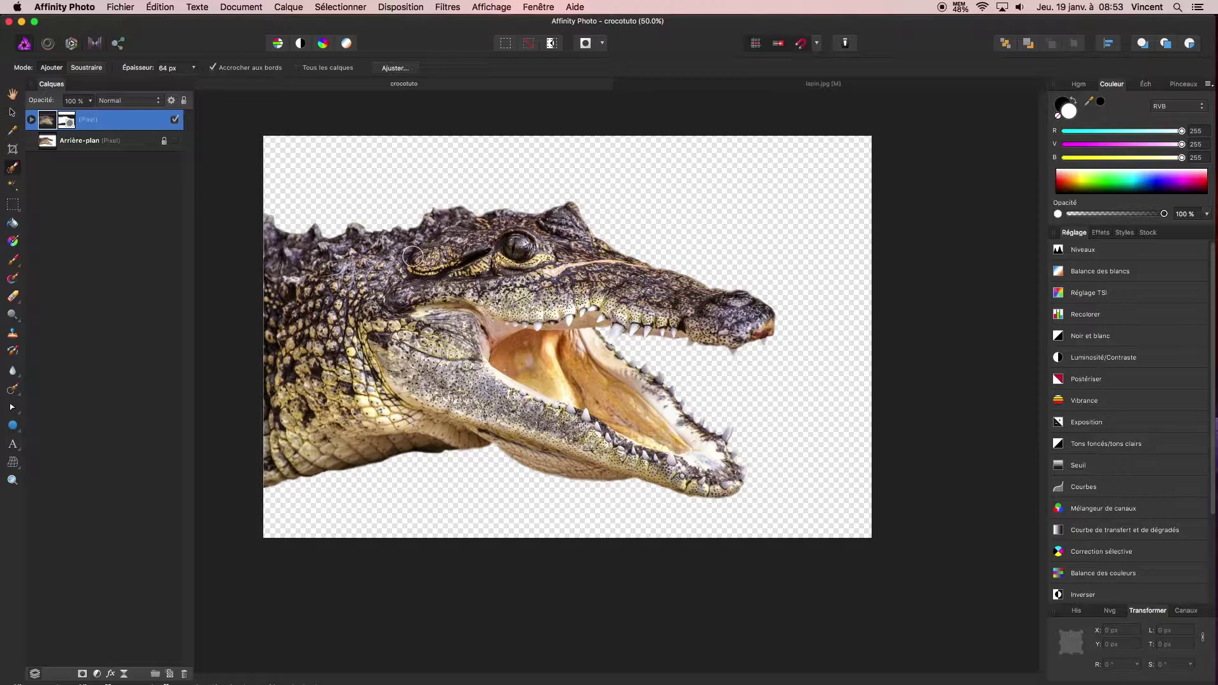
# Copy the masked crocodile layer from crocotuto and paste it into lapin.jpg.
pyautogui.click(80, 141)
pyautogui.click(91, 125)
pyautogui.rightClick(93, 125)
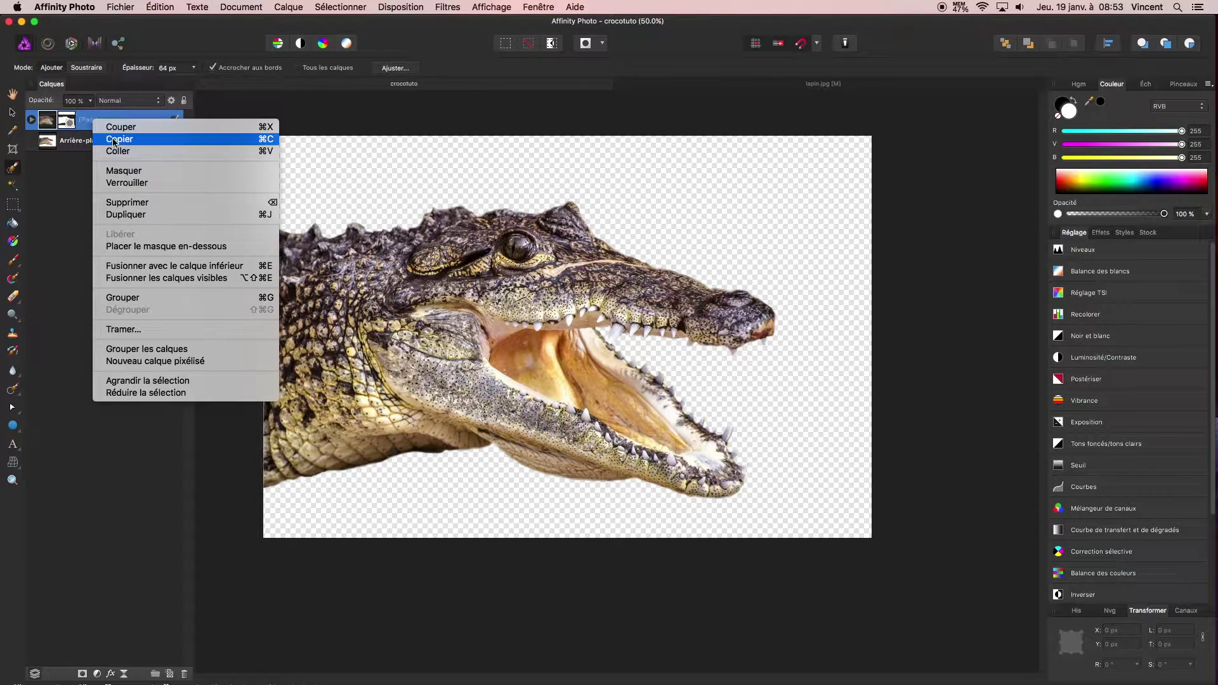
pyautogui.click(220, 139)
pyautogui.click(690, 84)
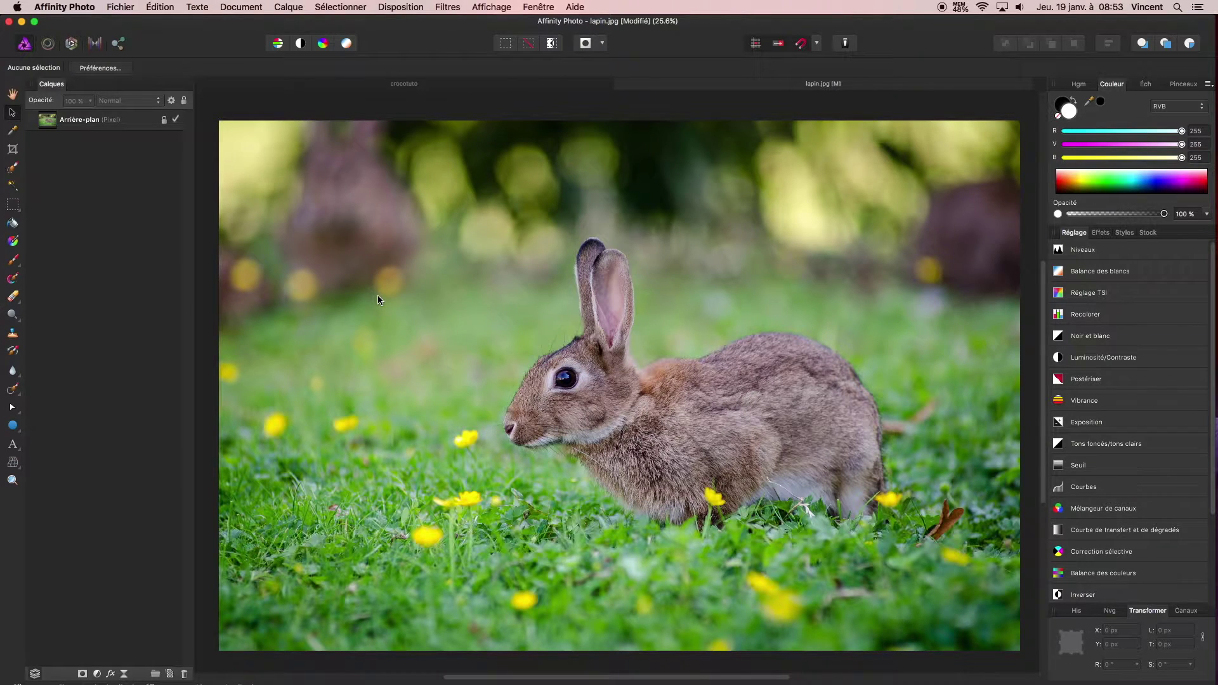
pyautogui.press('super+v')
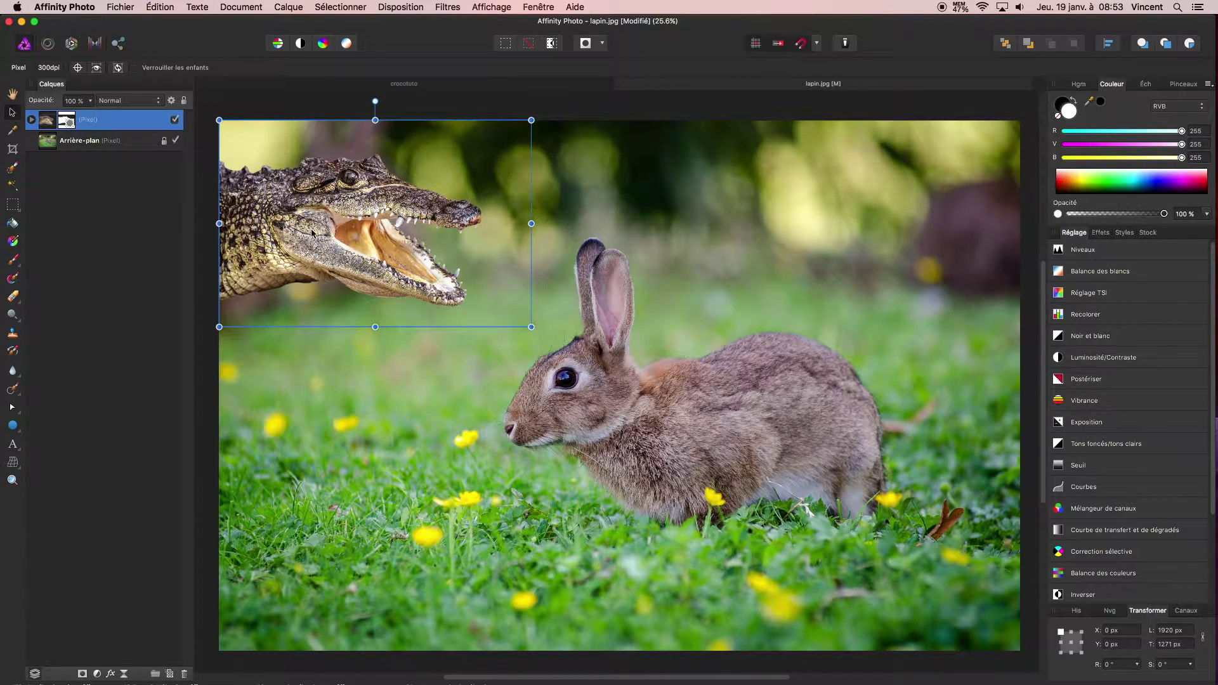
# Enlarge the pasted crocodile to about 4424 × 2928 px, extending past the photo's left edge.
pyautogui.moveTo(334, 224); pyautogui.dragTo(475, 326)
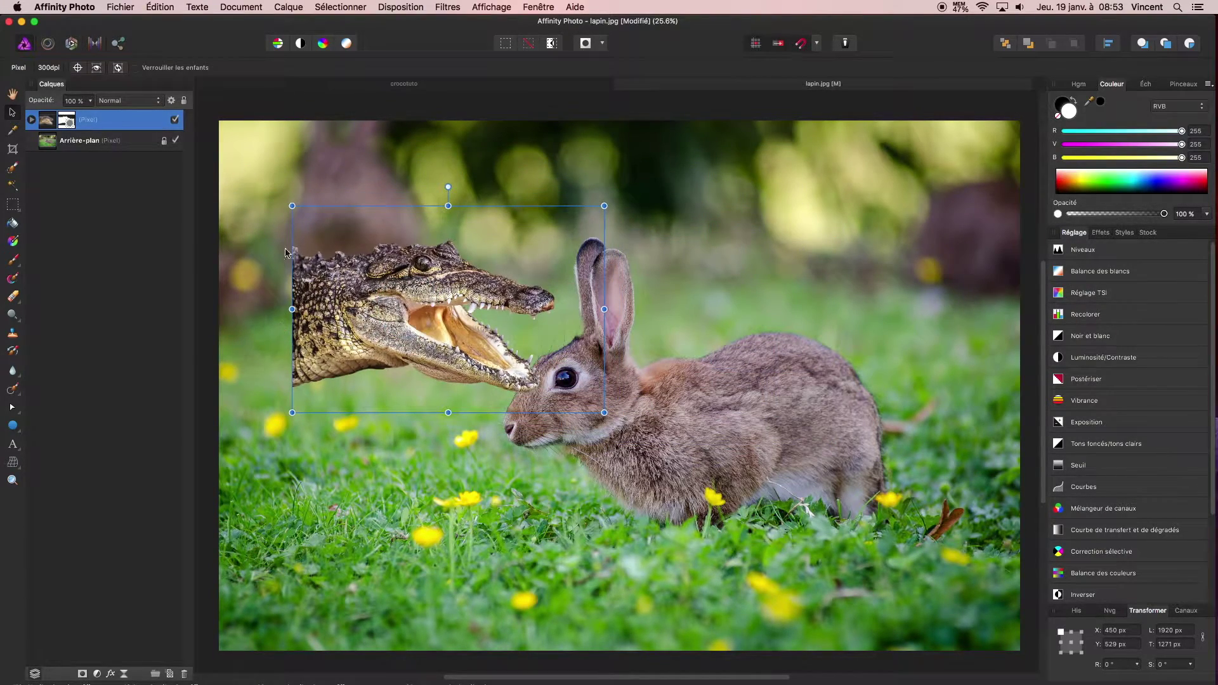
pyautogui.moveTo(386, 311); pyautogui.dragTo(291, 315)
pyautogui.moveTo(509, 206); pyautogui.dragTo(649, 113)
pyautogui.moveTo(644, 413); pyautogui.dragTo(779, 502)
pyautogui.moveTo(419, 324); pyautogui.dragTo(276, 278)
pyautogui.moveTo(640, 458); pyautogui.dragTo(772, 547)
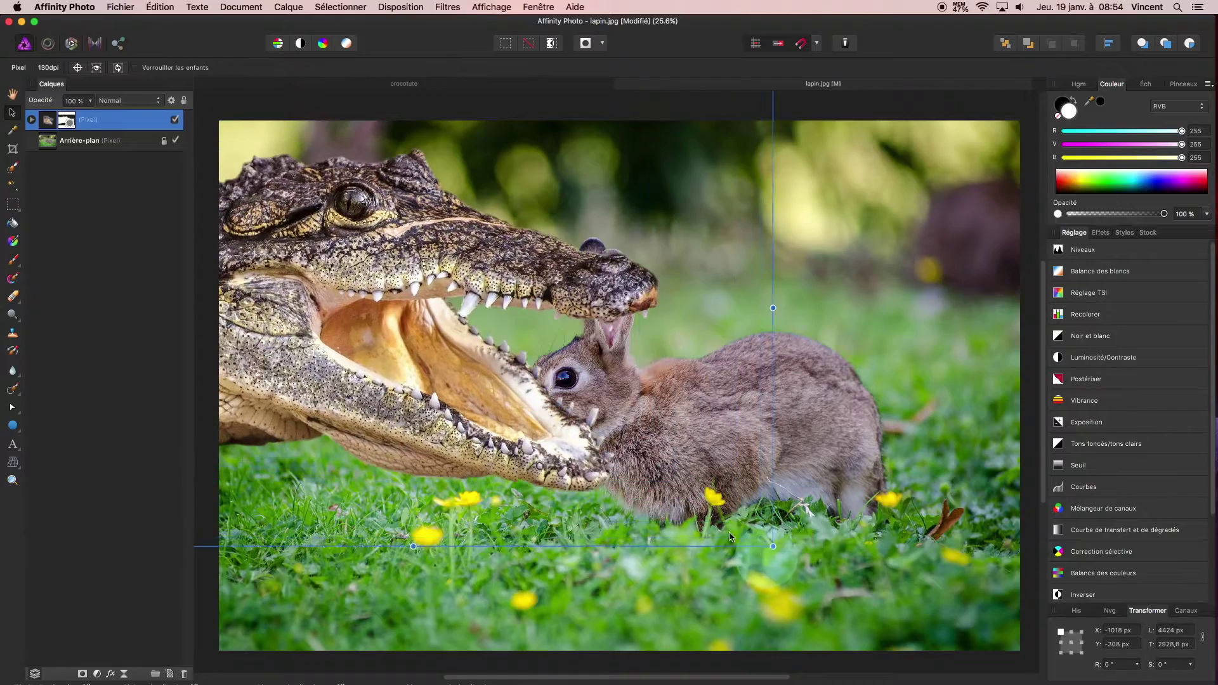
# Move the enlarged crocodile over the rabbit and rotate it to about -21.4°.
pyautogui.moveTo(400, 264); pyautogui.dragTo(568, 427)
pyautogui.moveTo(559, 189); pyautogui.dragTo(615, 214)
pyautogui.click(479, 375)
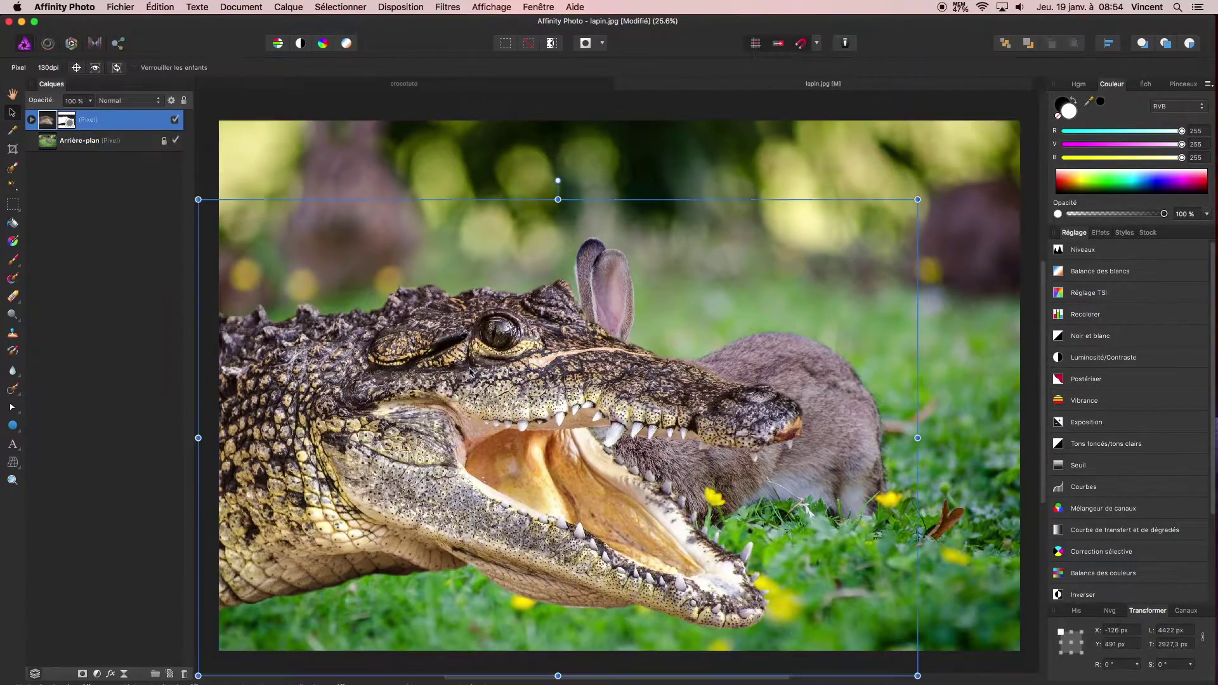
pyautogui.moveTo(557, 181); pyautogui.dragTo(650, 199)
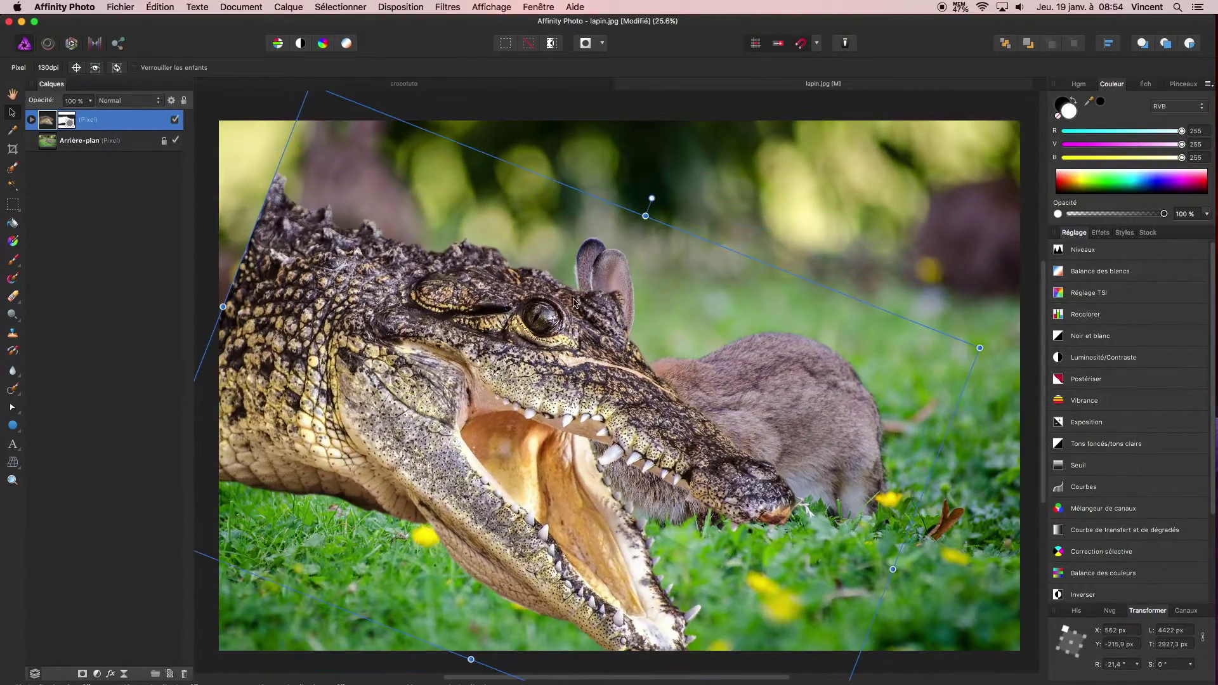
# Rotate the crocodile to about 2.1° and shrink it to about 2606 × 1725 px, facing the rabbit.
pyautogui.moveTo(470, 428); pyautogui.dragTo(404, 383)
pyautogui.moveTo(549, 149); pyautogui.dragTo(444, 127)
pyautogui.moveTo(800, 136); pyautogui.dragTo(543, 330)
pyautogui.moveTo(319, 454); pyautogui.dragTo(317, 357)
pyautogui.moveTo(540, 242); pyautogui.dragTo(516, 259)
pyautogui.moveTo(319, 387); pyautogui.dragTo(348, 378)
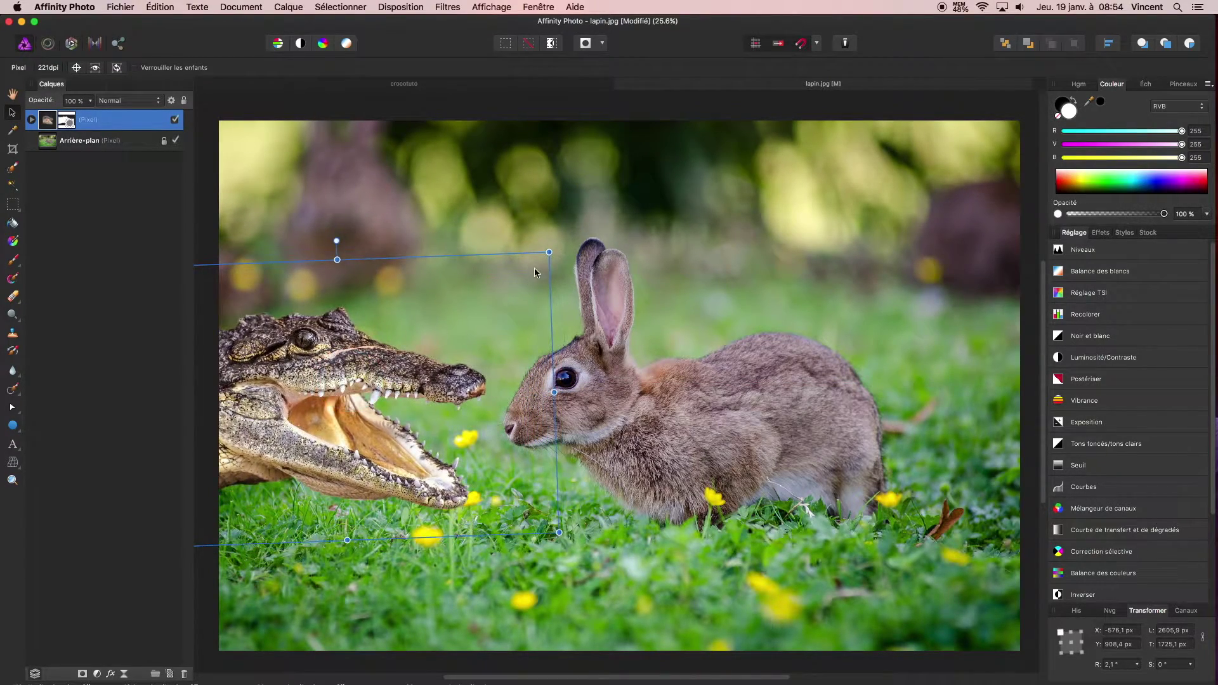
# Reduce the crocodile to about 1931 × 1278 px at the photo's left edge and expand its layer to show the mask.
pyautogui.moveTo(549, 254); pyautogui.dragTo(444, 326)
pyautogui.moveTo(284, 427); pyautogui.dragTo(308, 414)
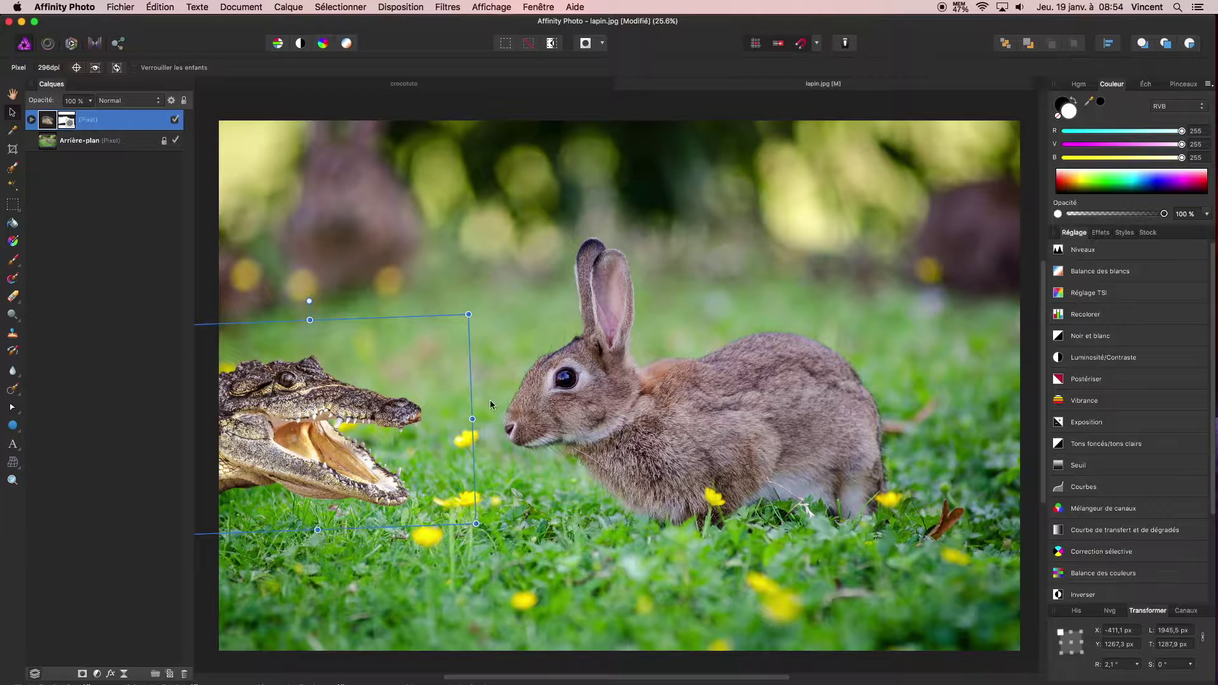
pyautogui.moveTo(467, 314)
pyautogui.mouseDown()
pyautogui.moveTo(454, 321)
pyautogui.moveTo(466, 316)
pyautogui.mouseUp()
pyautogui.moveTo(292, 421); pyautogui.dragTo(299, 406)
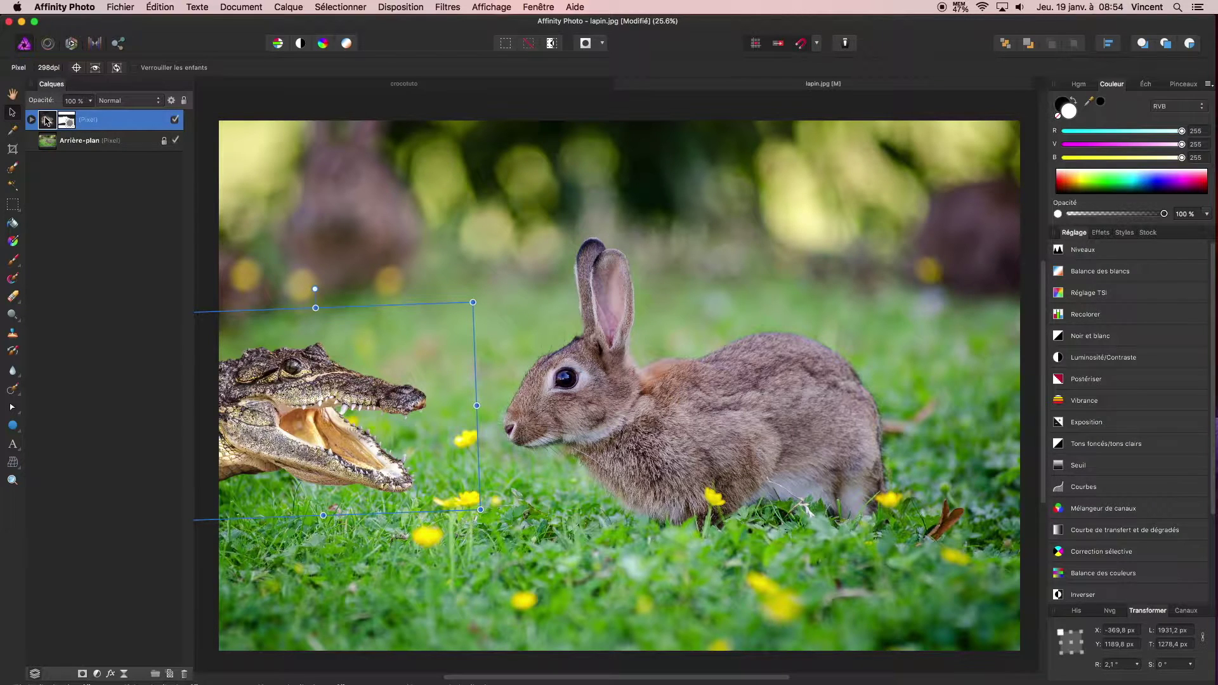
pyautogui.click(31, 119)
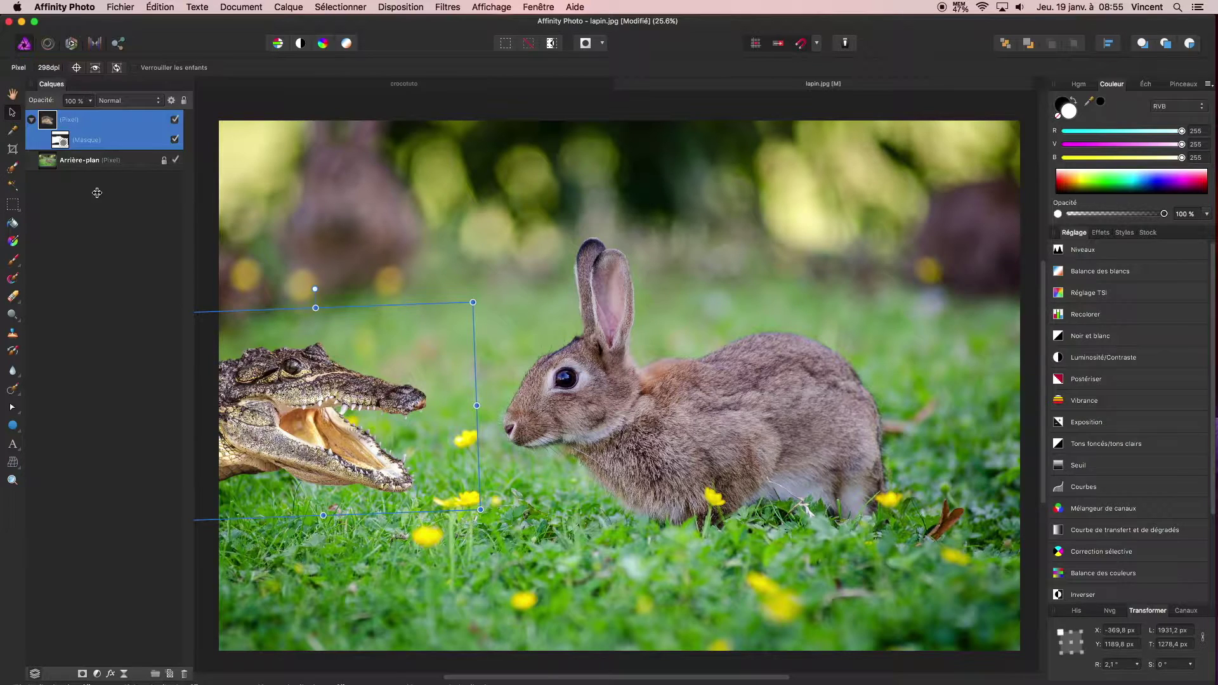
# Open the sac_croco image from the tutorencontre folder as a separate document.
pyautogui.click(120, 7)
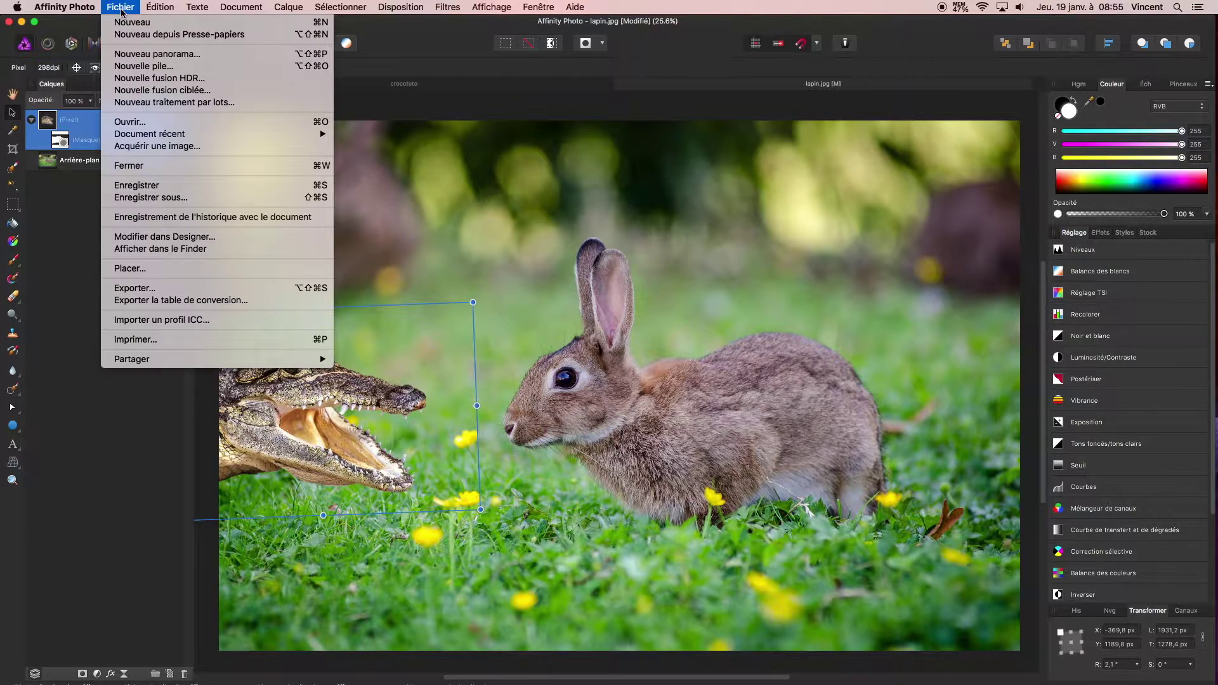
pyautogui.click(159, 122)
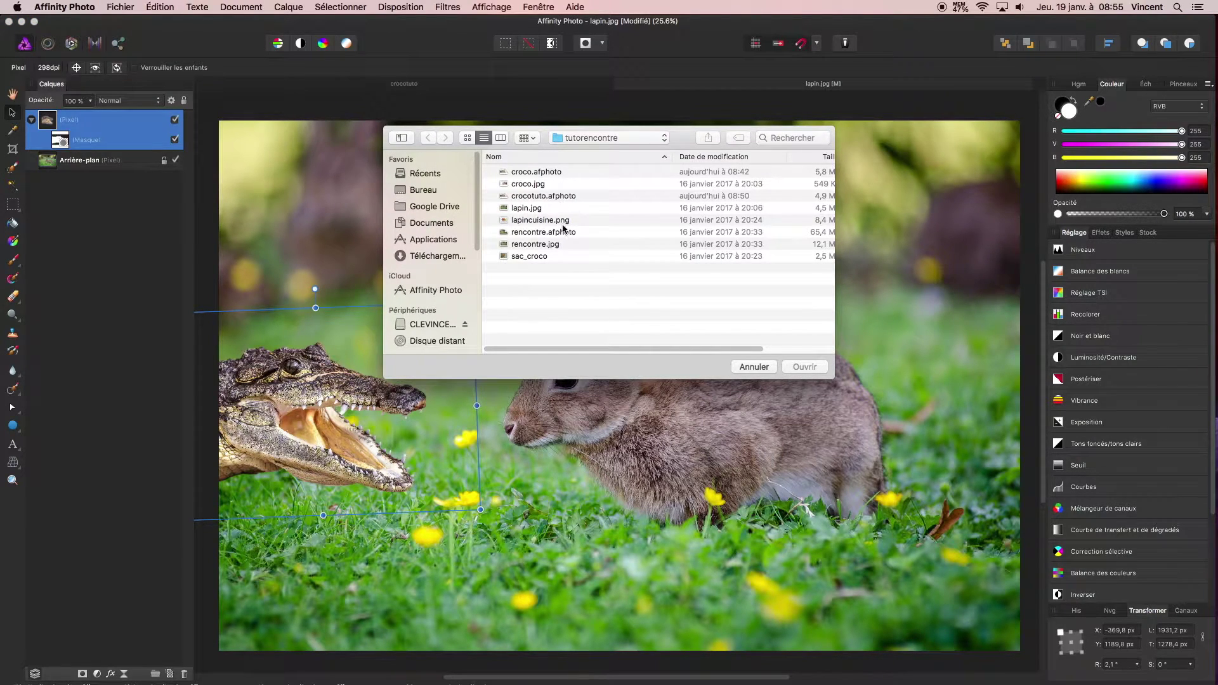
pyautogui.click(546, 256)
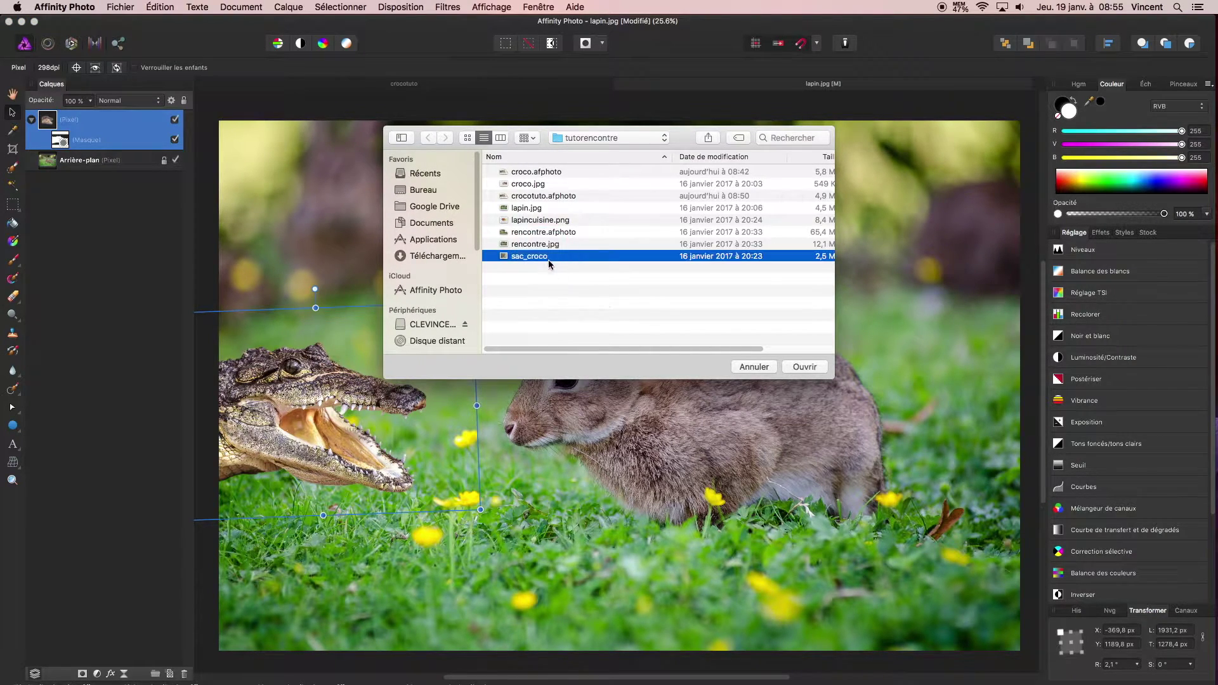
pyautogui.click(808, 368)
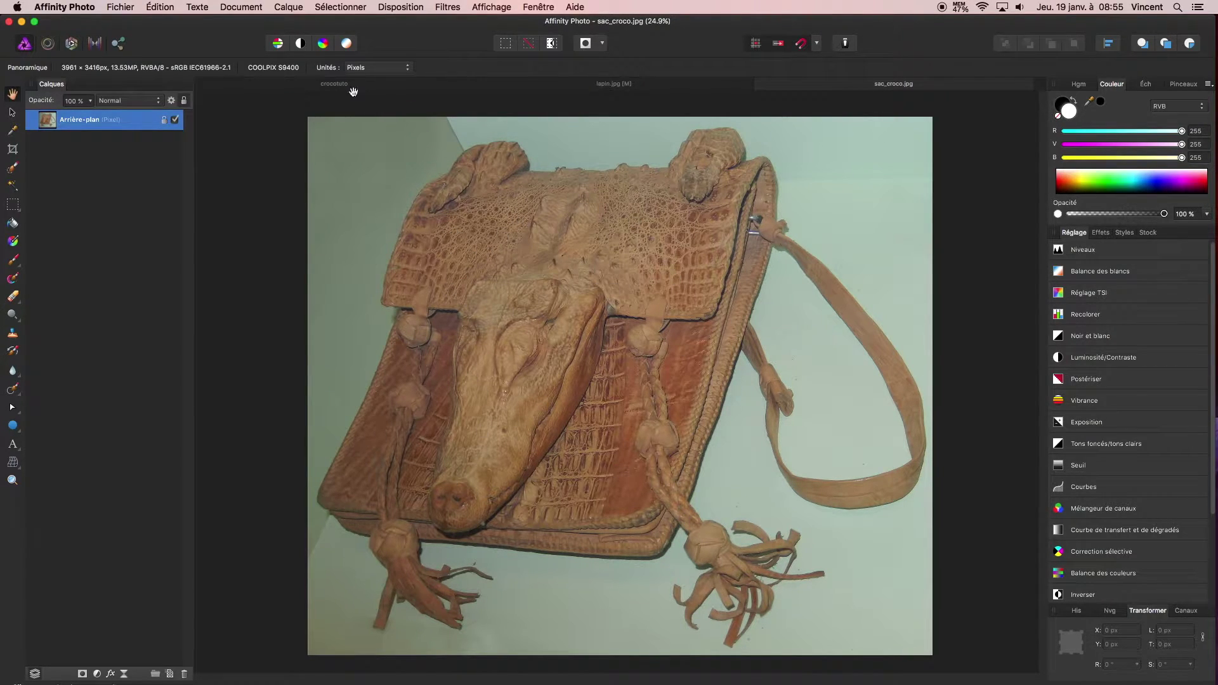
# Place the sac_croco image into lapin.jpg above the rabbit, about 965 × 832 px in size.
pyautogui.click(543, 90)
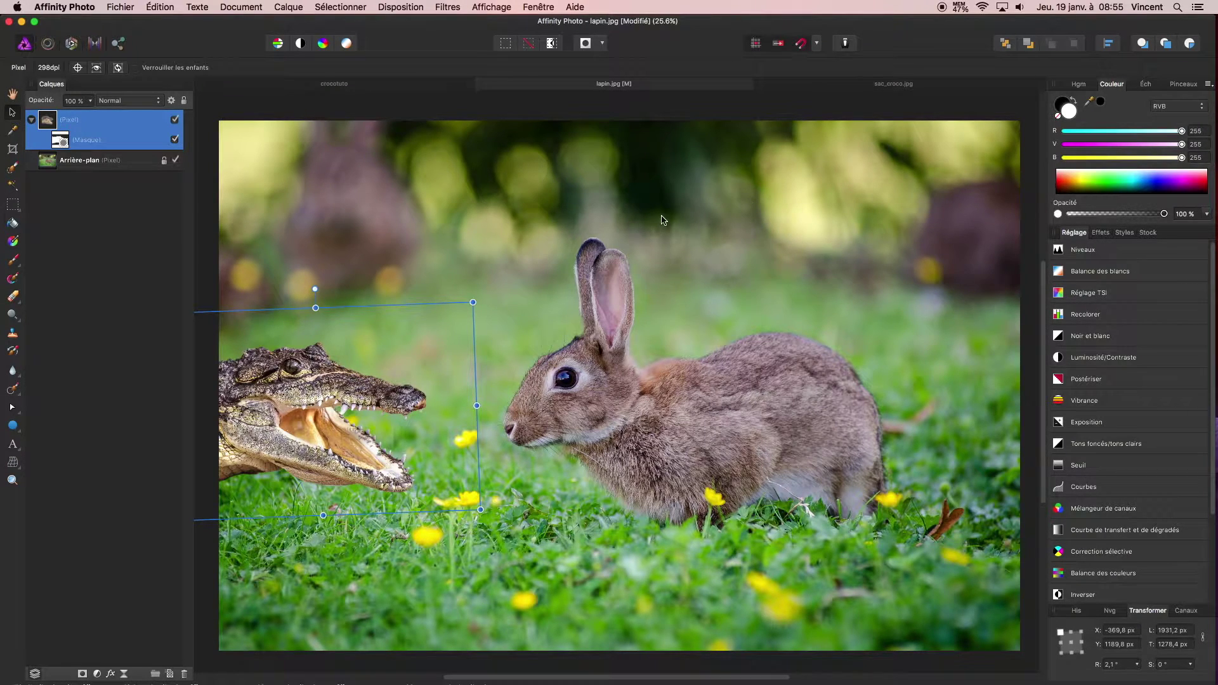
pyautogui.click(127, 14)
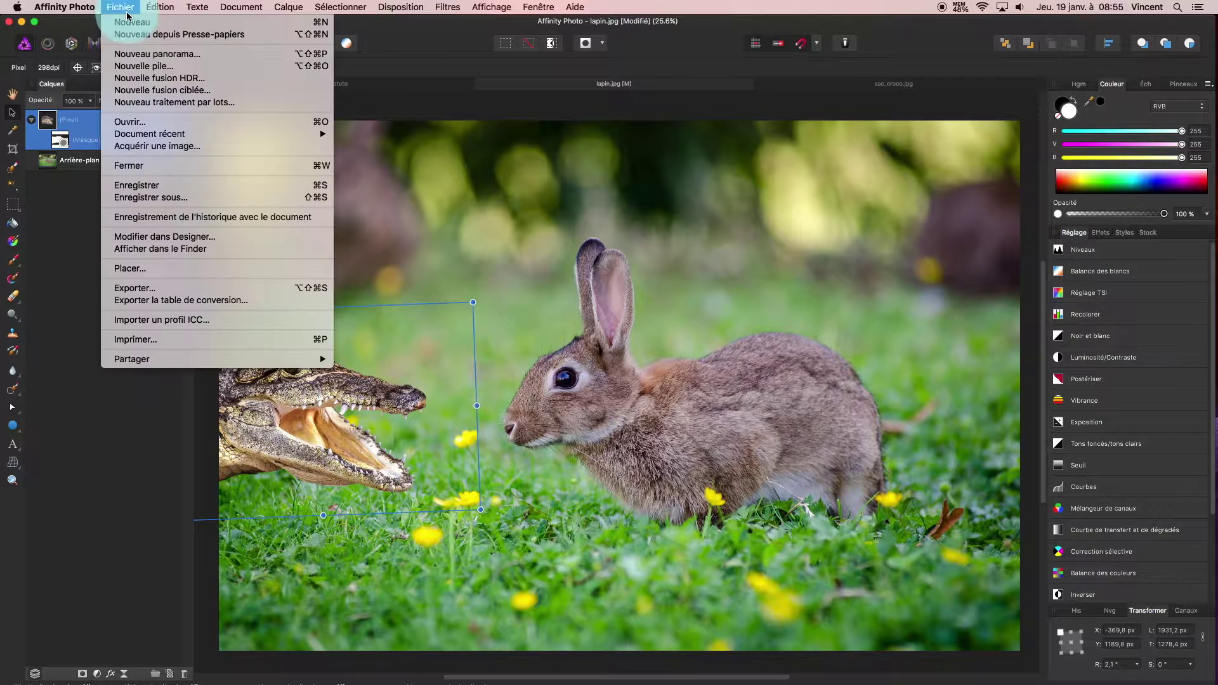
pyautogui.click(175, 269)
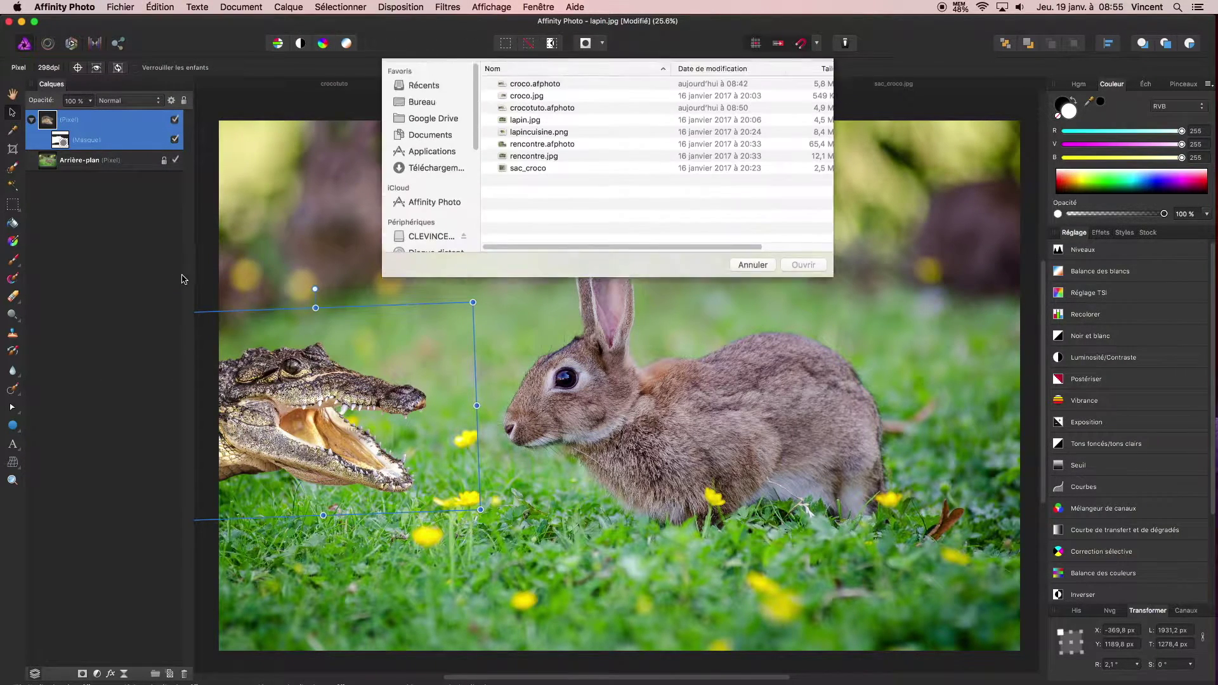
pyautogui.click(540, 188)
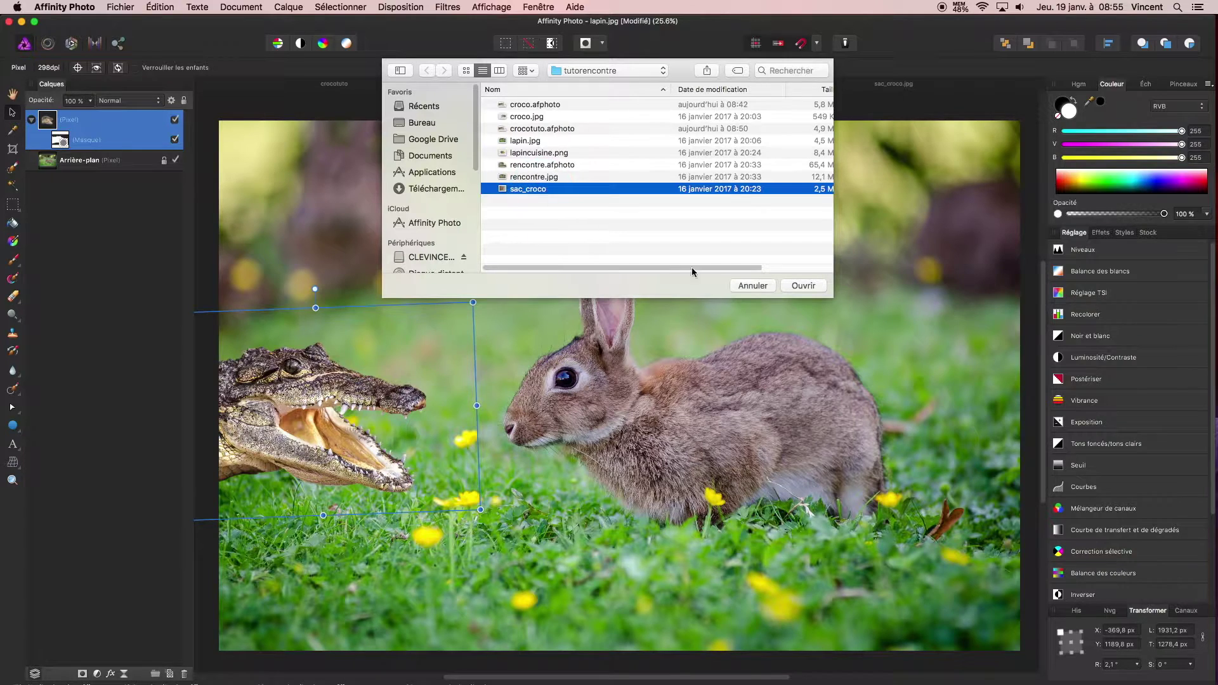
pyautogui.click(801, 287)
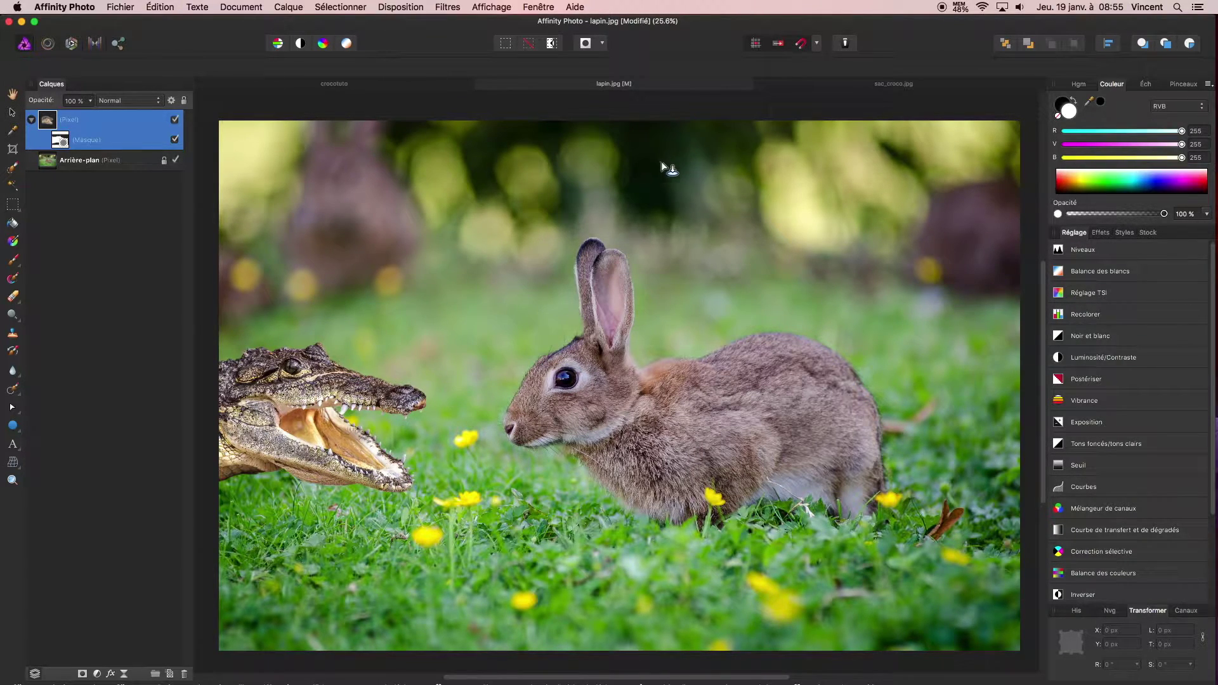
pyautogui.moveTo(718, 204); pyautogui.dragTo(841, 257)
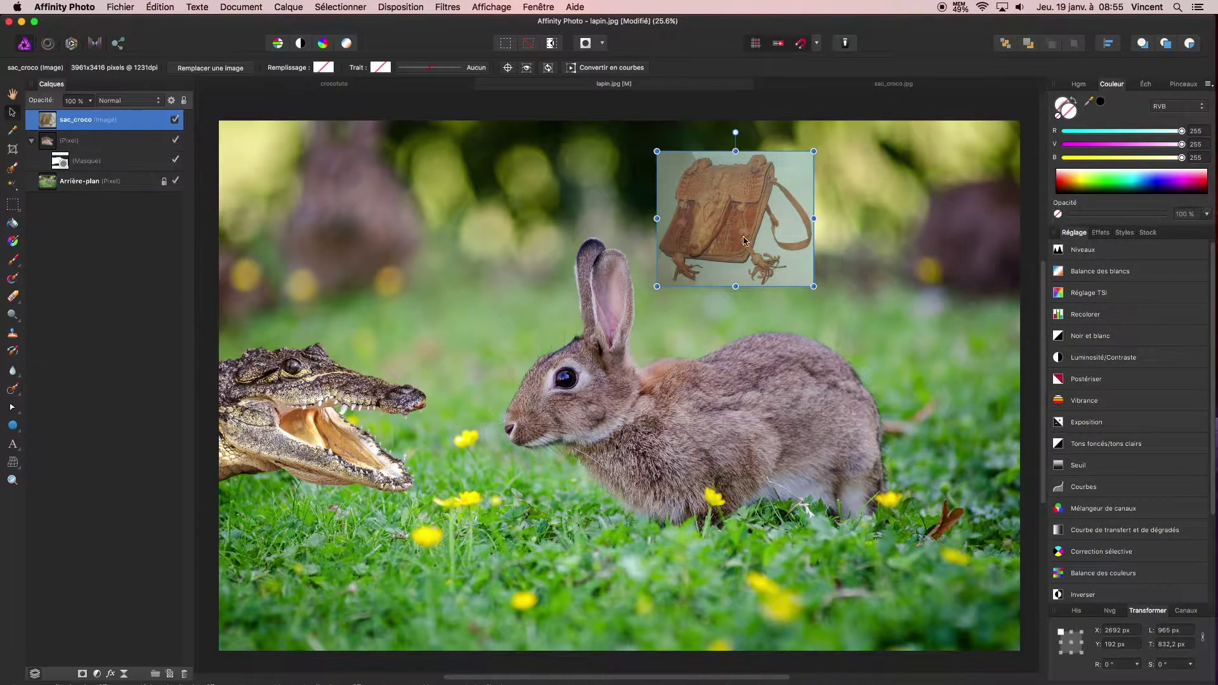
# Reposition the placed bag image above the rabbit's back at about X 2844 px, Y 117 px.
pyautogui.moveTo(720, 212); pyautogui.dragTo(744, 203)
pyautogui.moveTo(682, 142)
pyautogui.mouseDown()
pyautogui.moveTo(707, 167)
pyautogui.moveTo(678, 147)
pyautogui.mouseUp()
pyautogui.moveTo(751, 200)
pyautogui.mouseDown()
pyautogui.moveTo(737, 198)
pyautogui.moveTo(751, 201)
pyautogui.mouseUp()
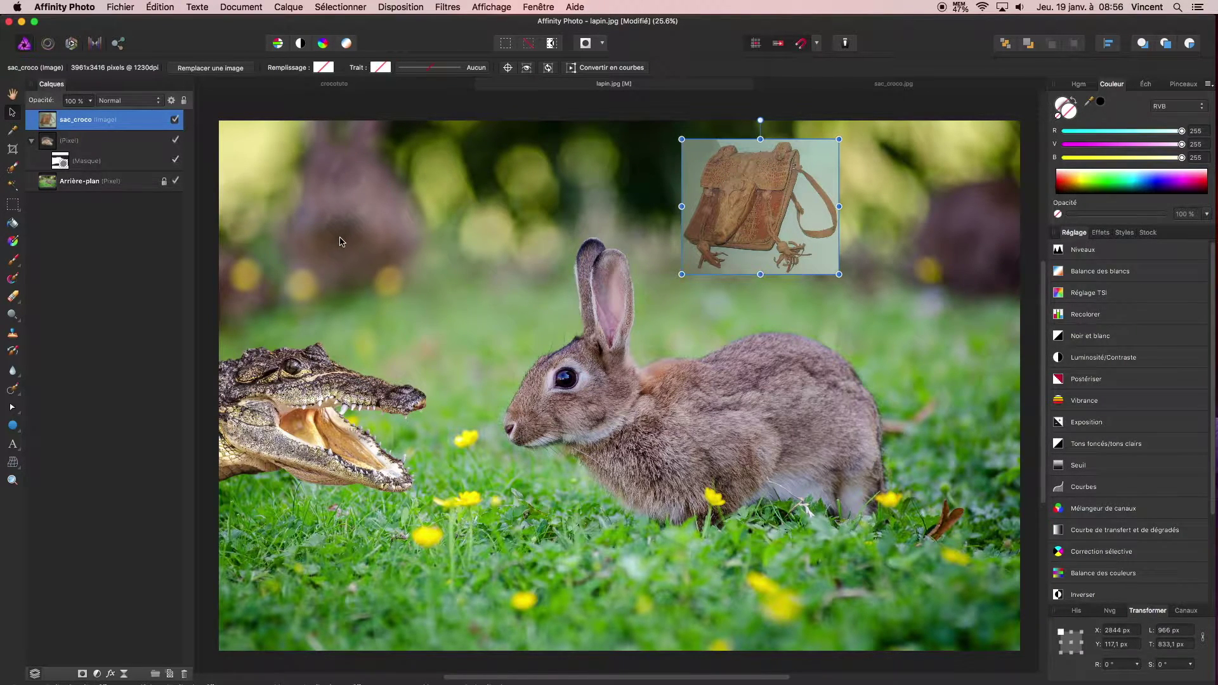
# Place lapincuisine.png above the crocodile at about 943 × 734 px and shift it to about X 483 px, Y 273 px.
pyautogui.click(121, 7)
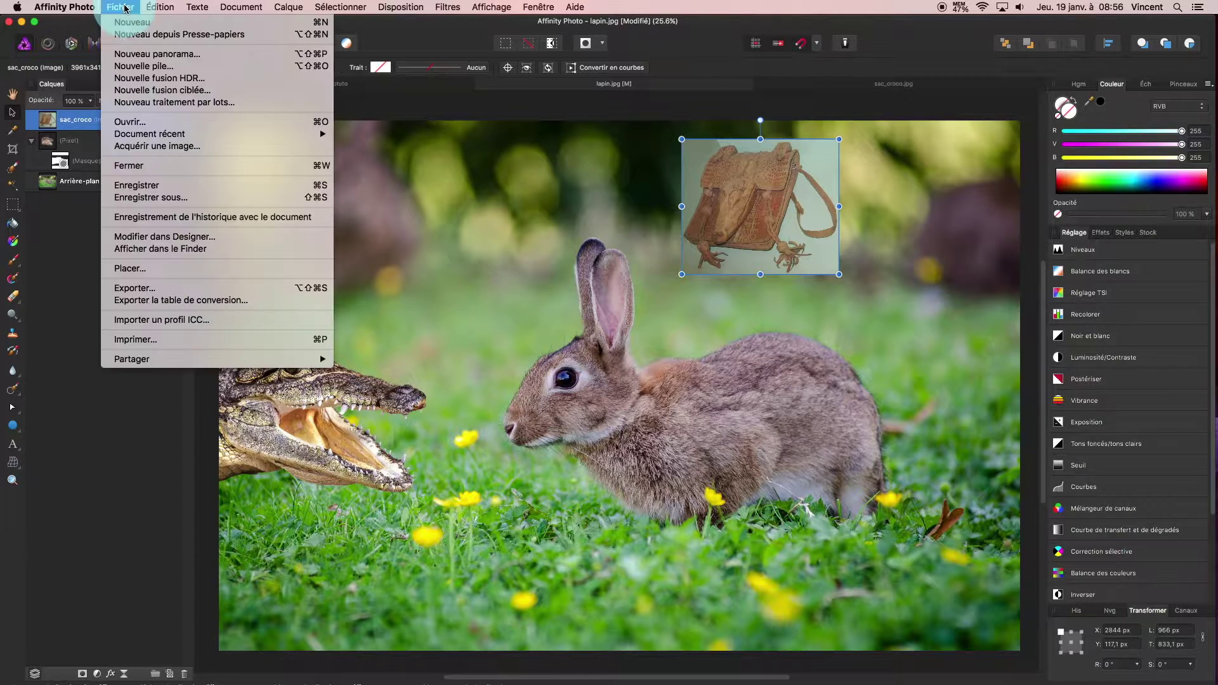
pyautogui.click(178, 267)
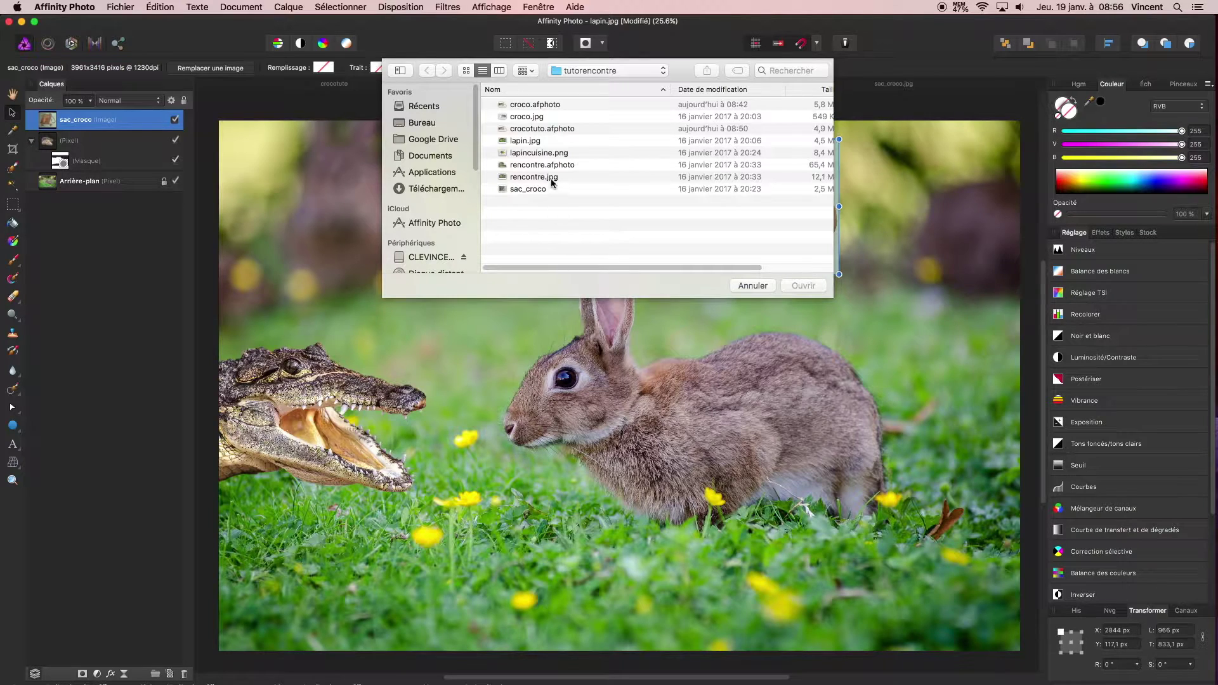
pyautogui.click(534, 153)
pyautogui.click(803, 285)
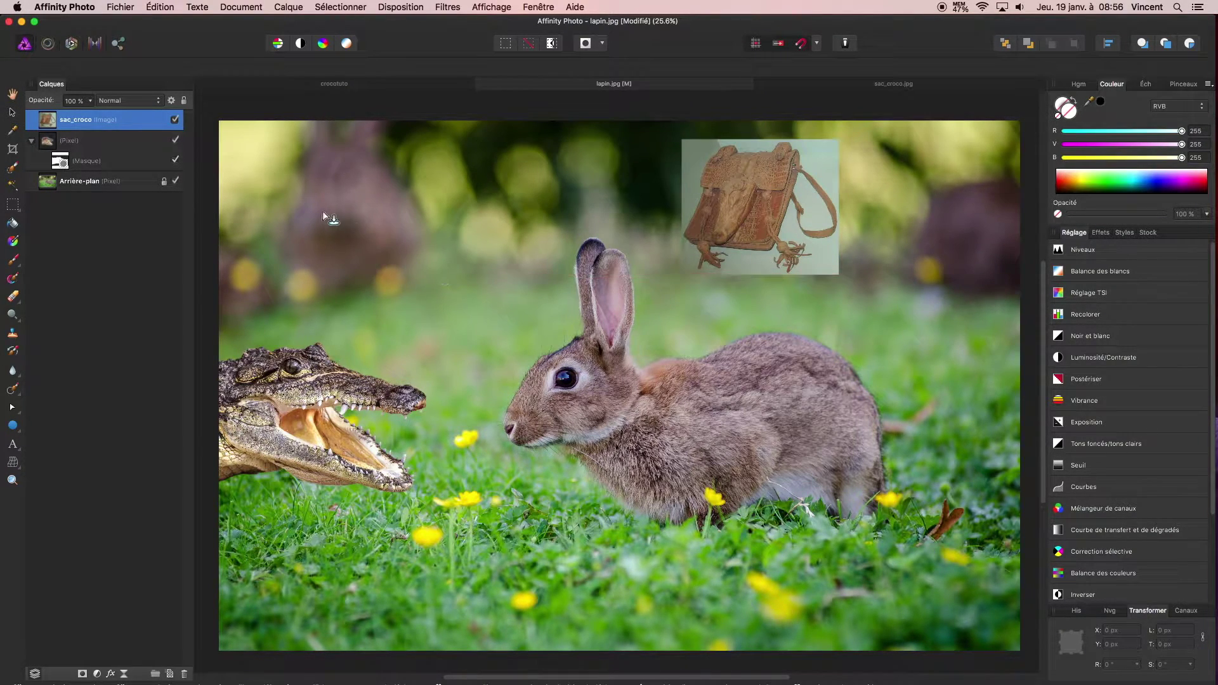
pyautogui.moveTo(264, 165); pyautogui.dragTo(417, 275)
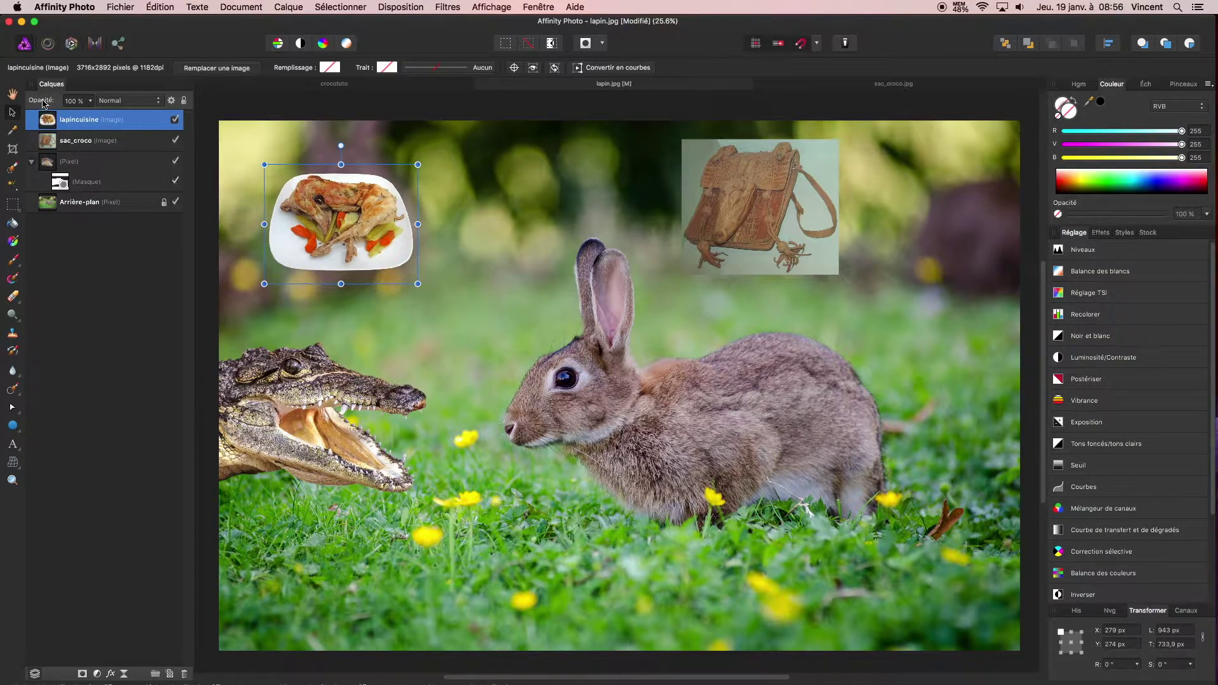
pyautogui.click(11, 113)
pyautogui.moveTo(350, 212); pyautogui.dragTo(373, 217)
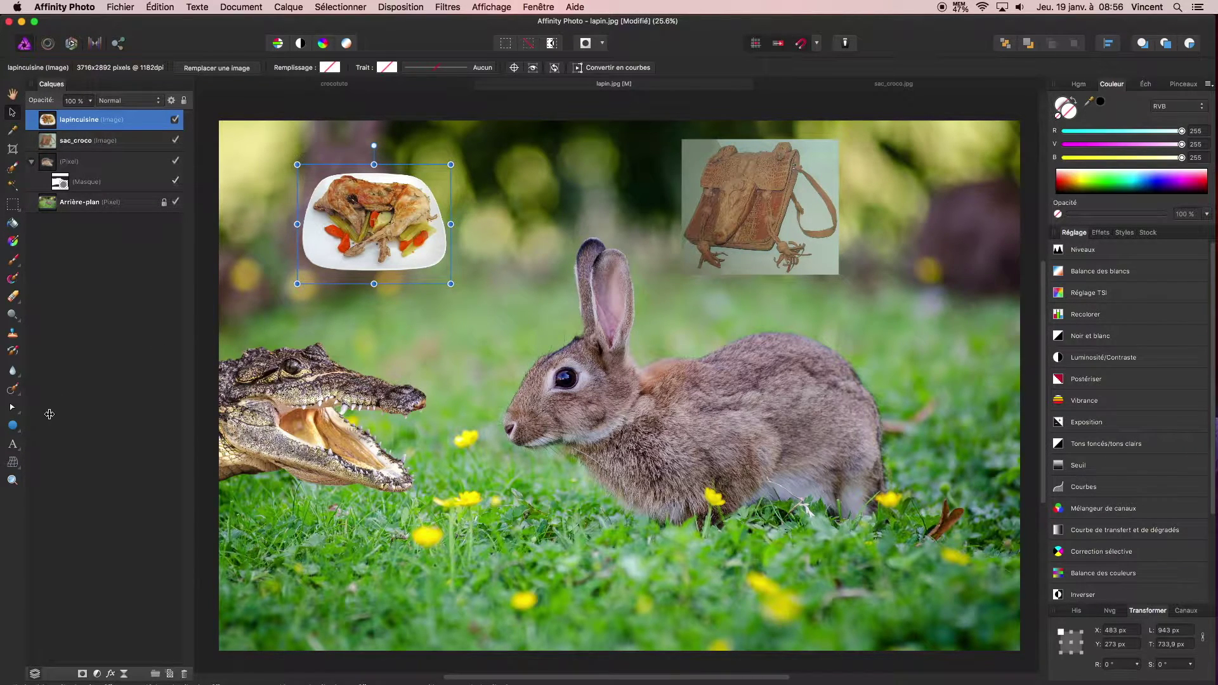
# Draw a white ellipse about 1164 × 893 px over the cooked-rabbit image and move the lapincuisine layer above it.
pyautogui.click(13, 426)
pyautogui.moveTo(15, 430); pyautogui.dragTo(70, 413)
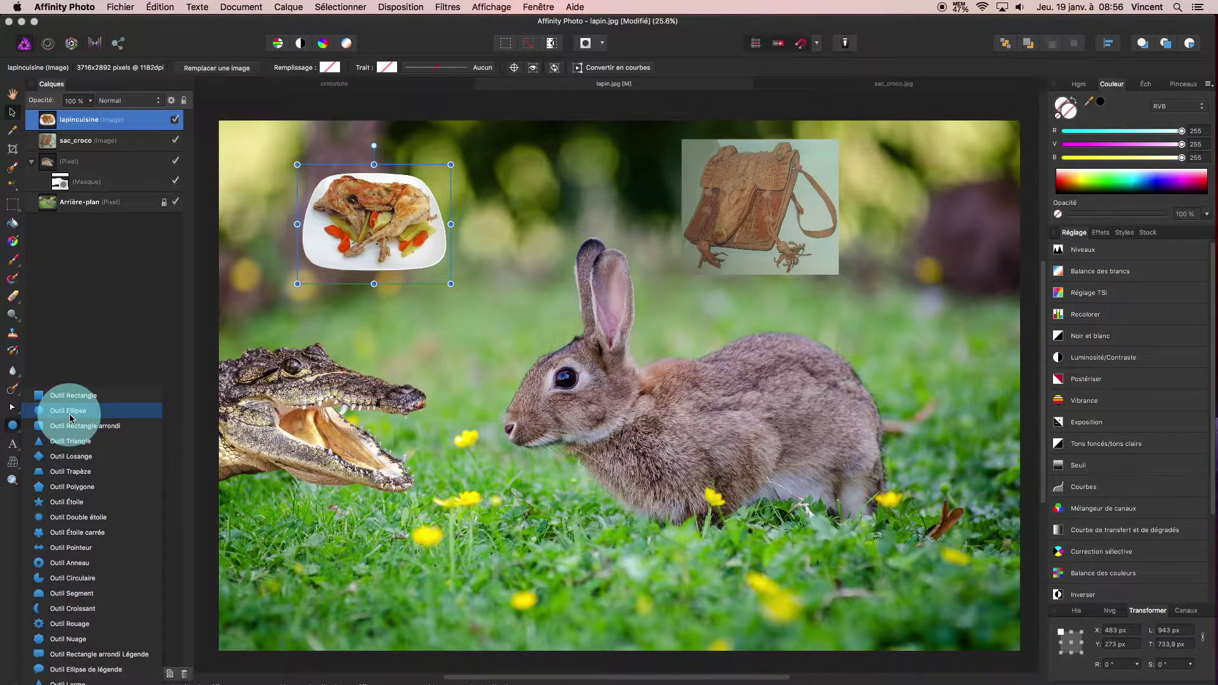
pyautogui.moveTo(70, 414); pyautogui.dragTo(77, 672)
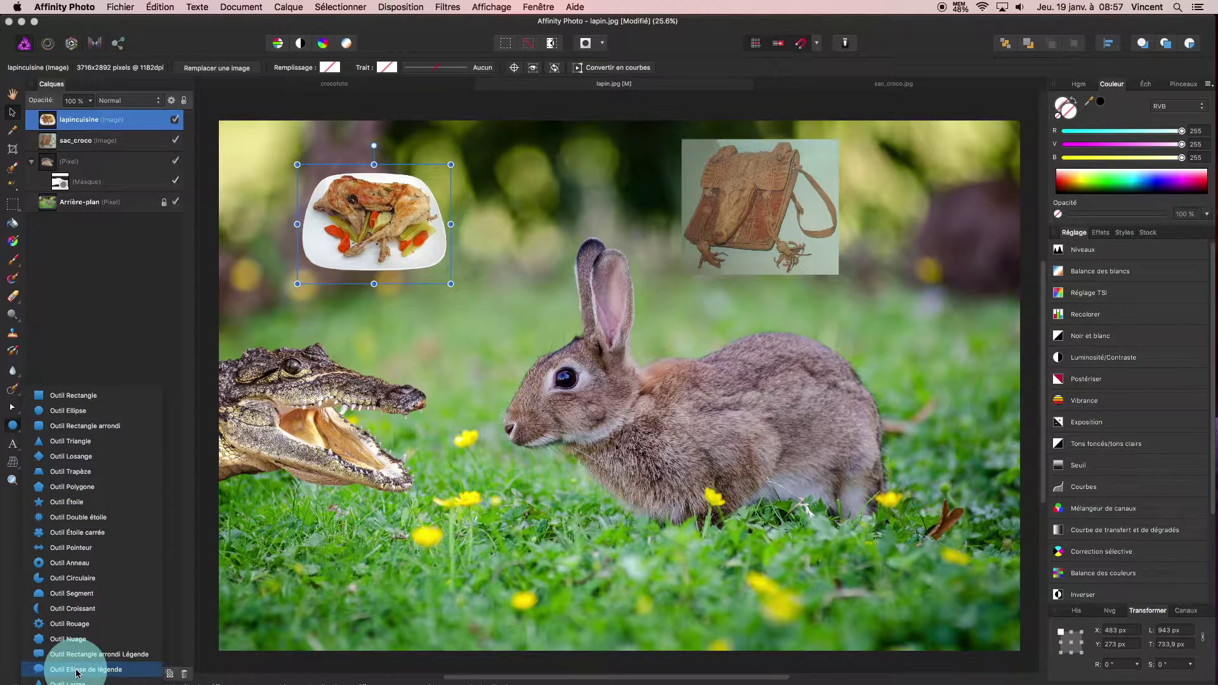
pyautogui.moveTo(78, 673); pyautogui.dragTo(68, 413)
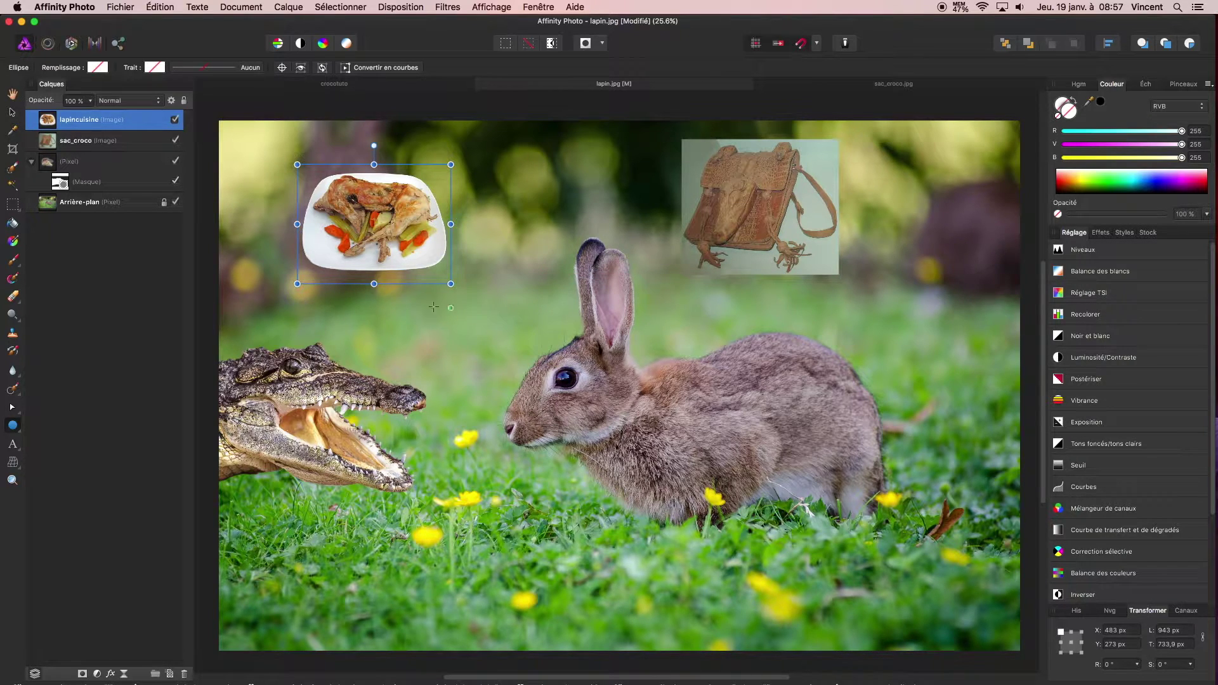
pyautogui.moveTo(295, 292); pyautogui.dragTo(480, 148)
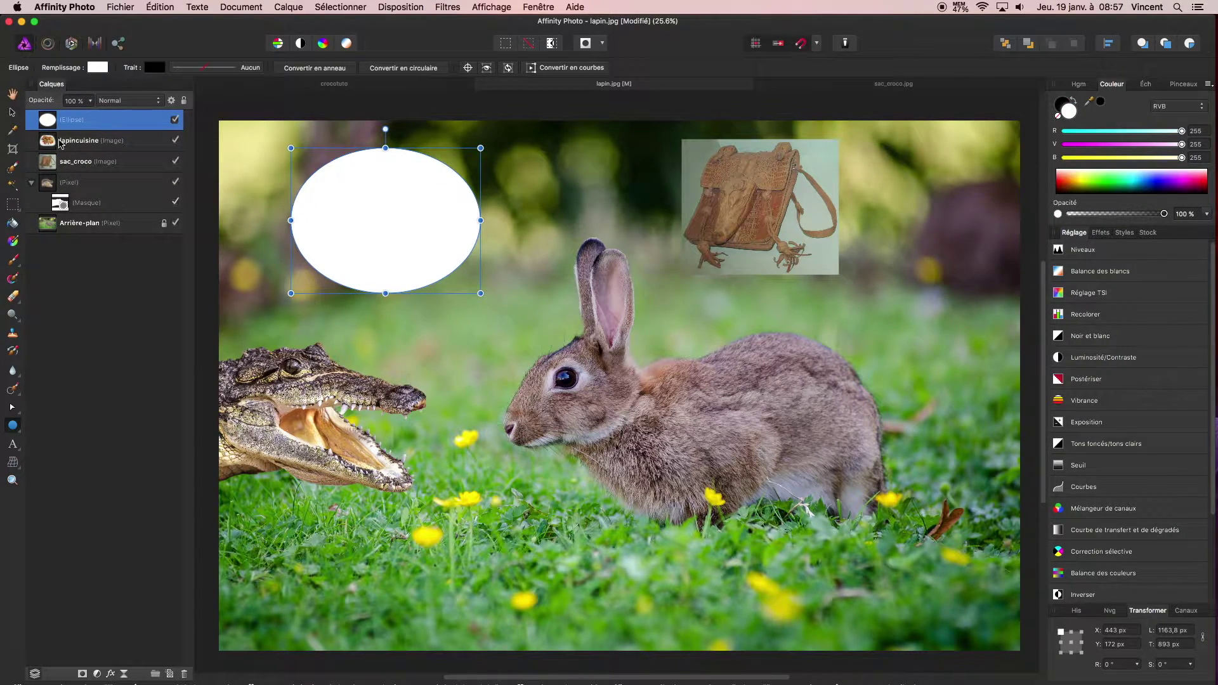
pyautogui.click(69, 144)
pyautogui.moveTo(70, 142); pyautogui.dragTo(70, 115)
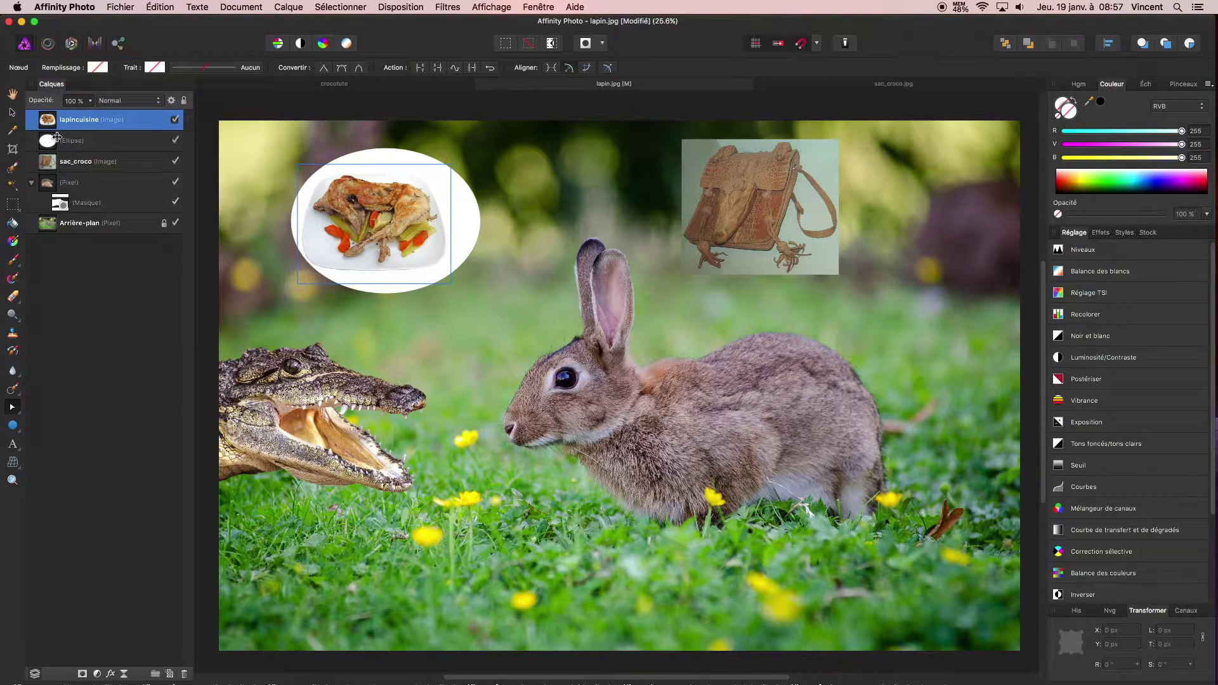
# Centre the cooked-rabbit image on the white ellipse and give the ellipse a black outline 8 pt thick.
pyautogui.click(12, 112)
pyautogui.moveTo(360, 226); pyautogui.dragTo(370, 222)
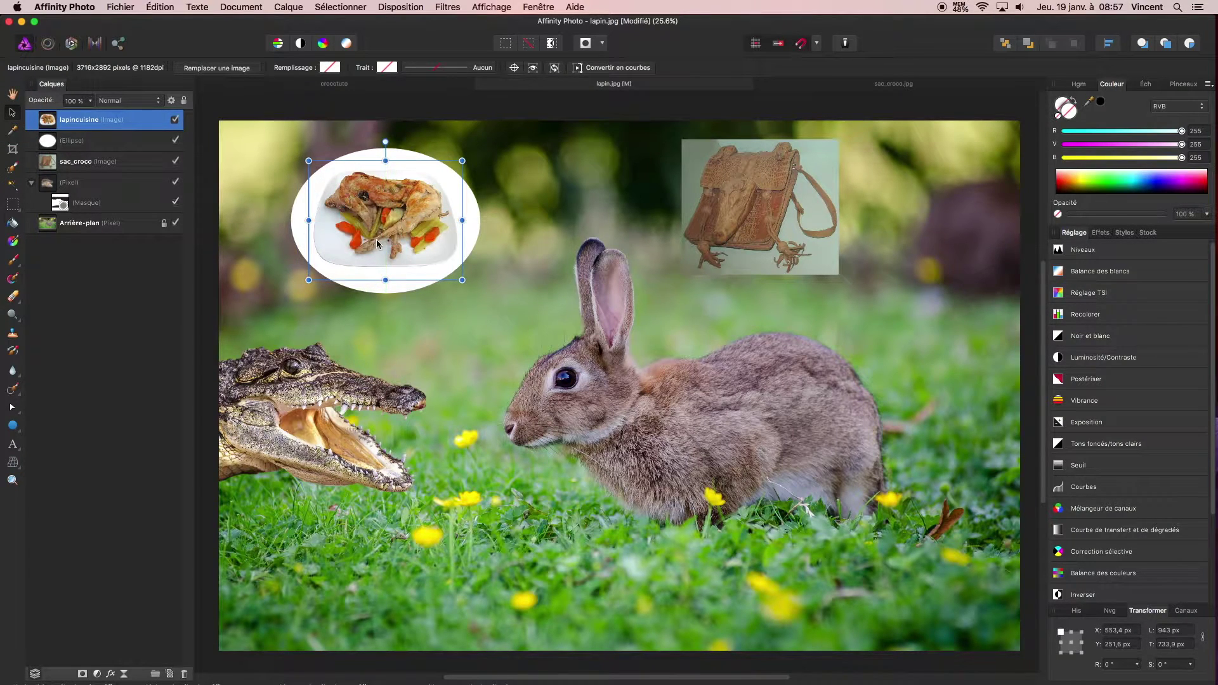
pyautogui.click(49, 144)
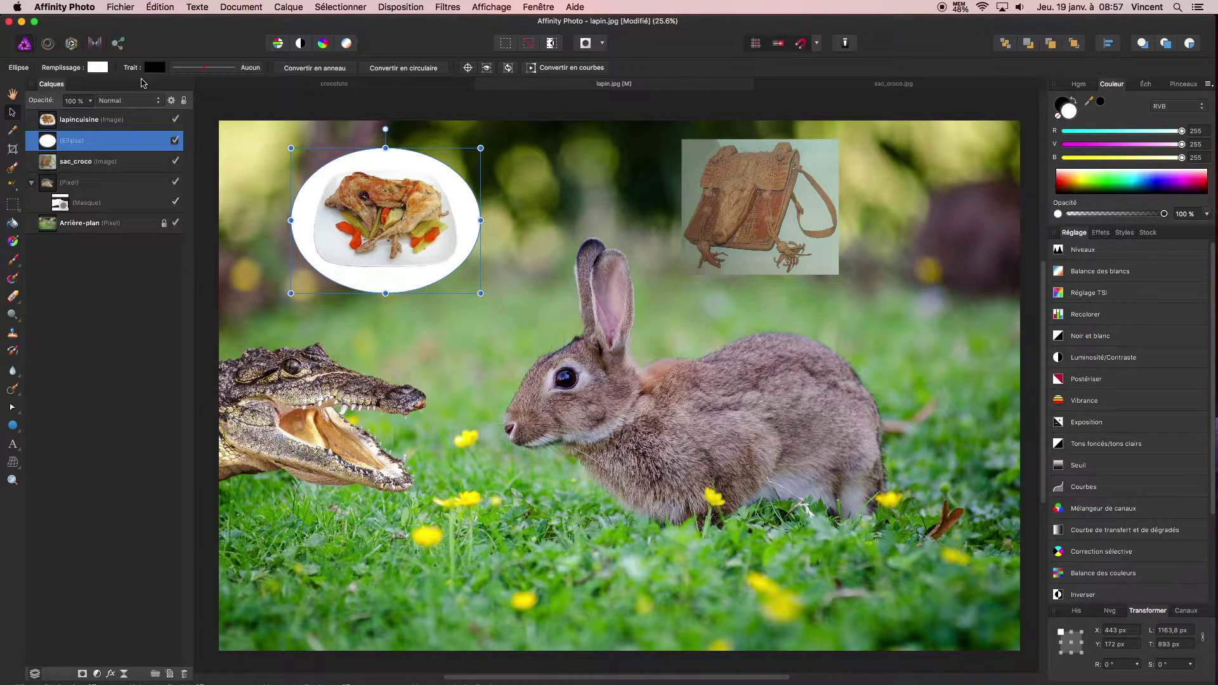
pyautogui.click(204, 68)
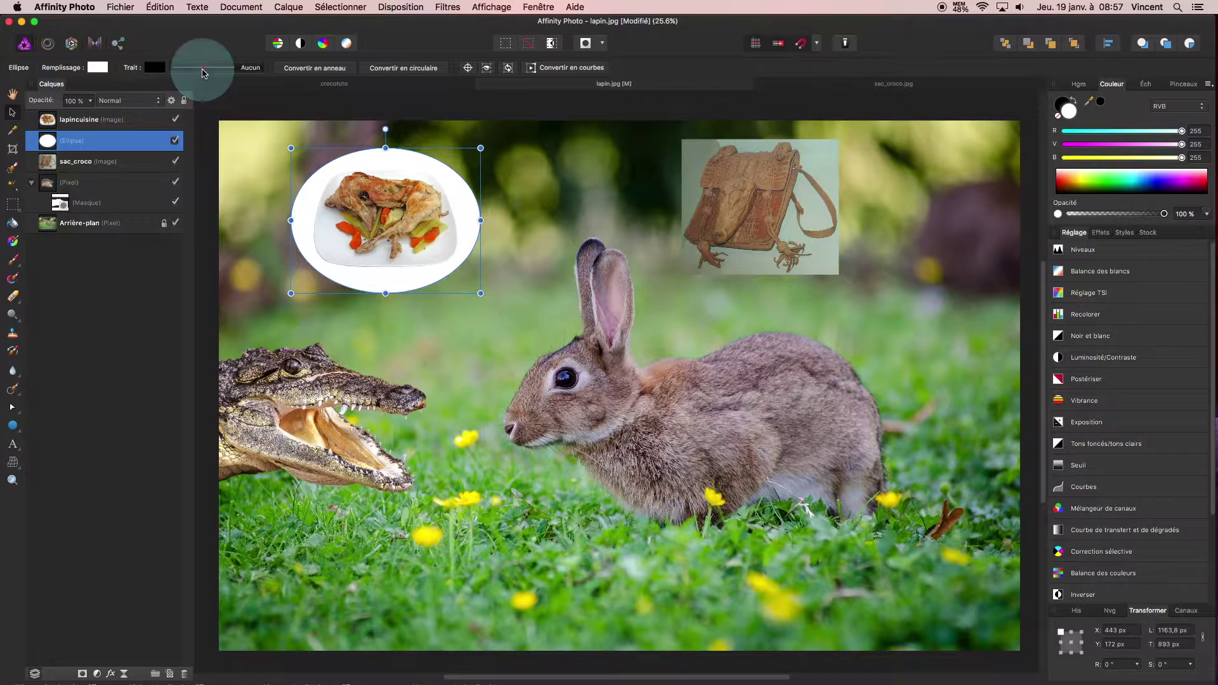
pyautogui.moveTo(184, 108); pyautogui.dragTo(210, 111)
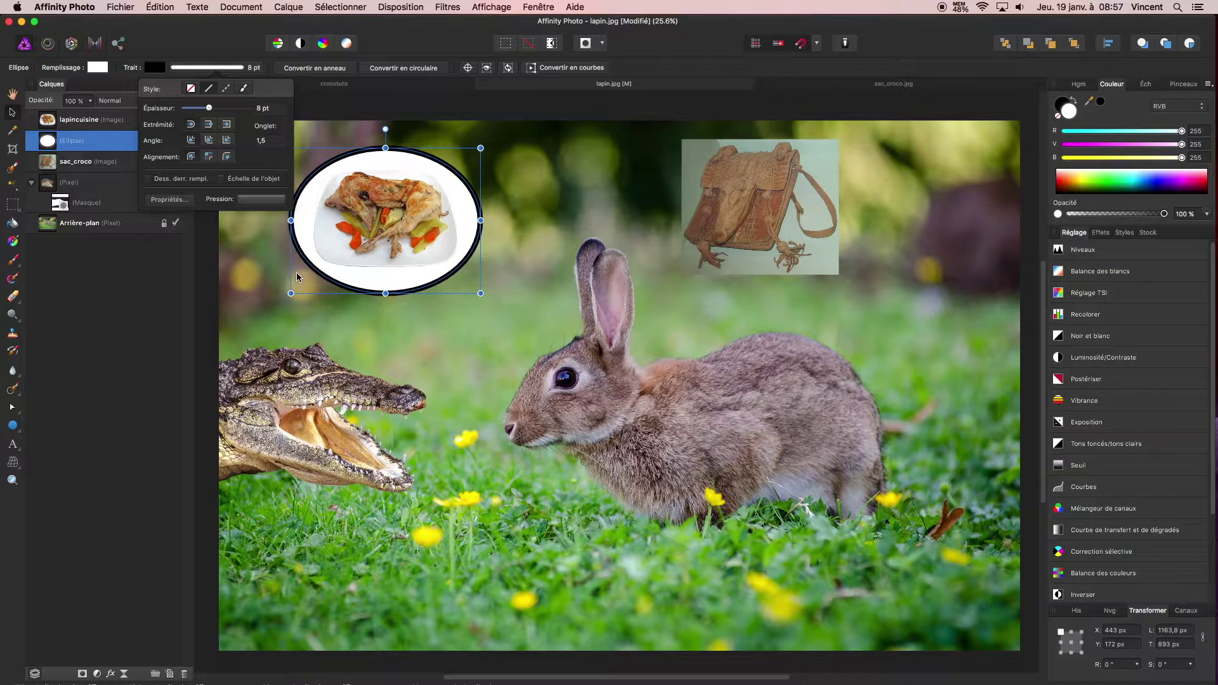
# Reshape the ellipse outline's pressure curve so it dips in the middle and varies the line thickness.
pyautogui.click(260, 199)
pyautogui.click(316, 209)
pyautogui.moveTo(316, 210); pyautogui.dragTo(318, 268)
pyautogui.click(271, 89)
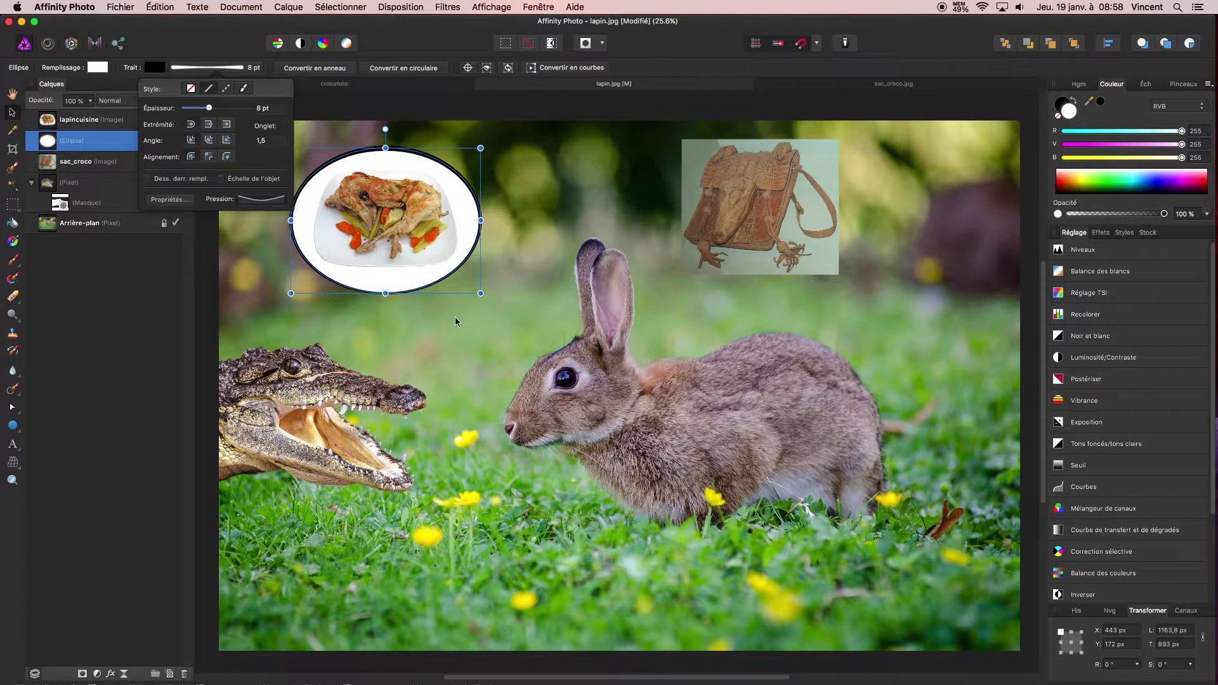
pyautogui.click(444, 328)
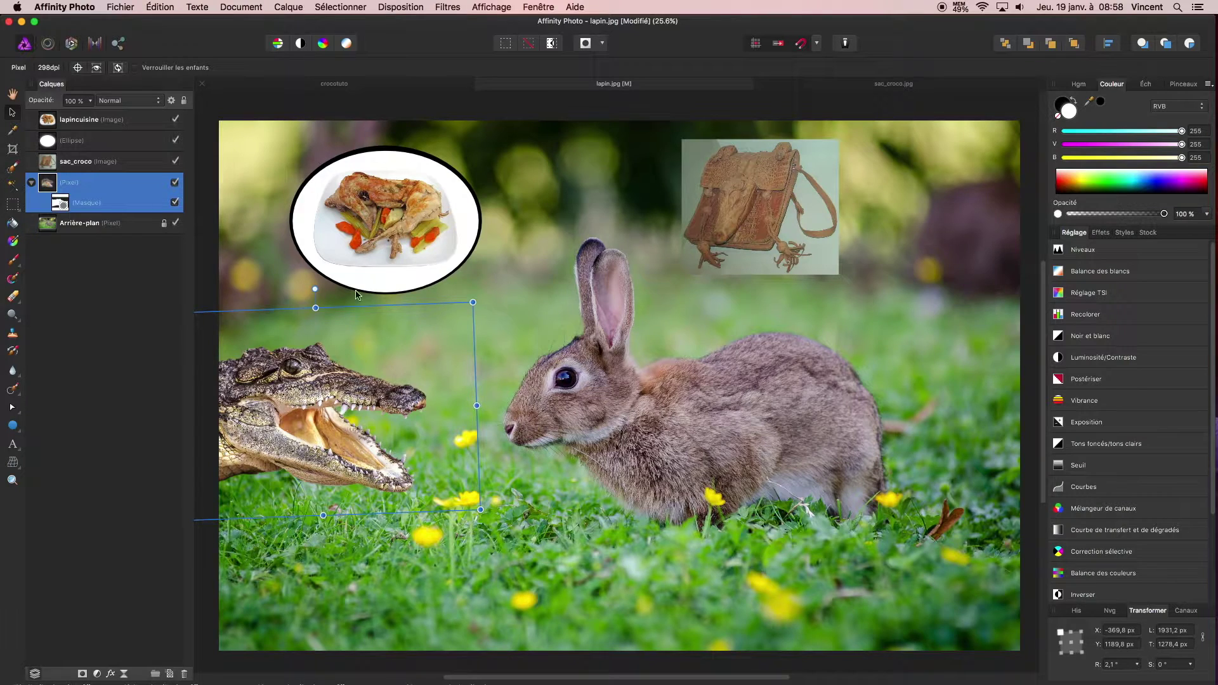
# Fill the cooked-rabbit ellipse with the pale green (RGB 180, 202, 190) sampled from the bag image's background.
pyautogui.click(302, 220)
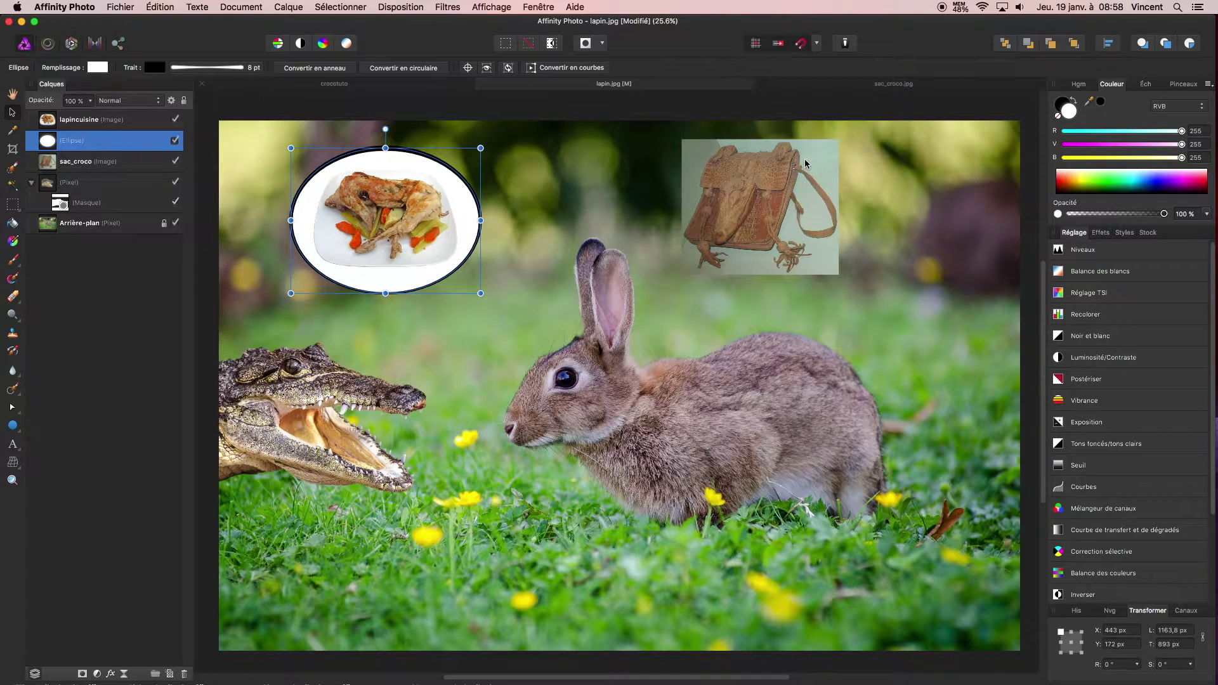
pyautogui.click(99, 68)
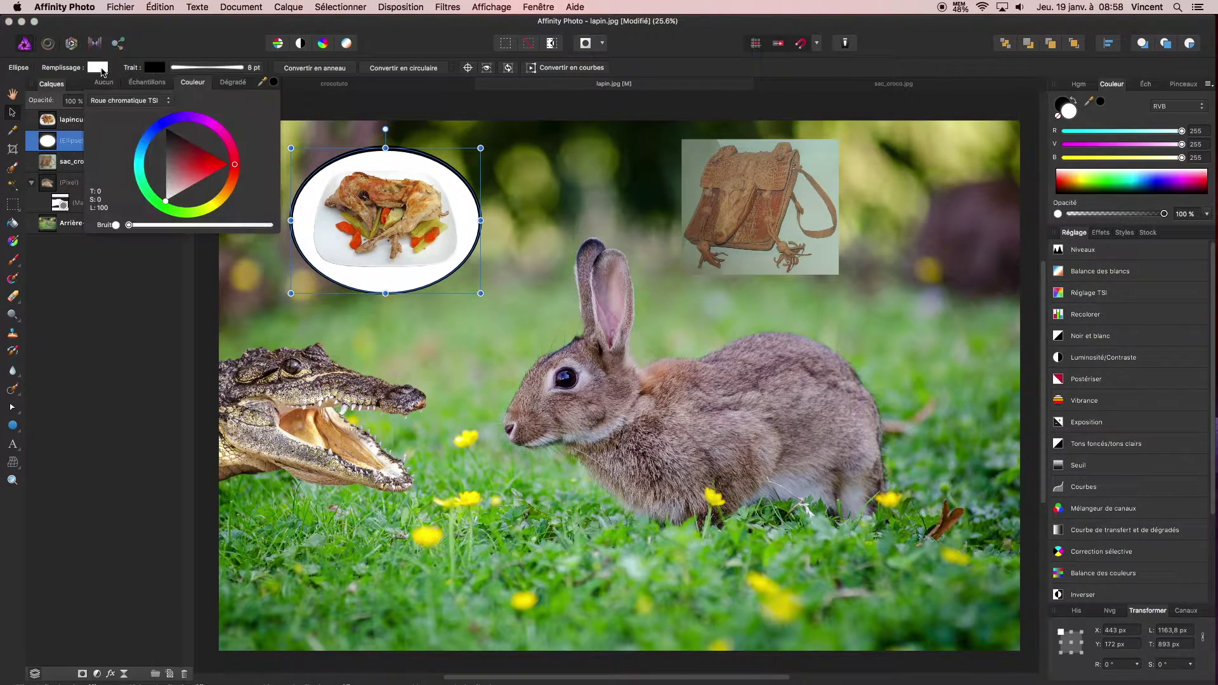
pyautogui.click(273, 82)
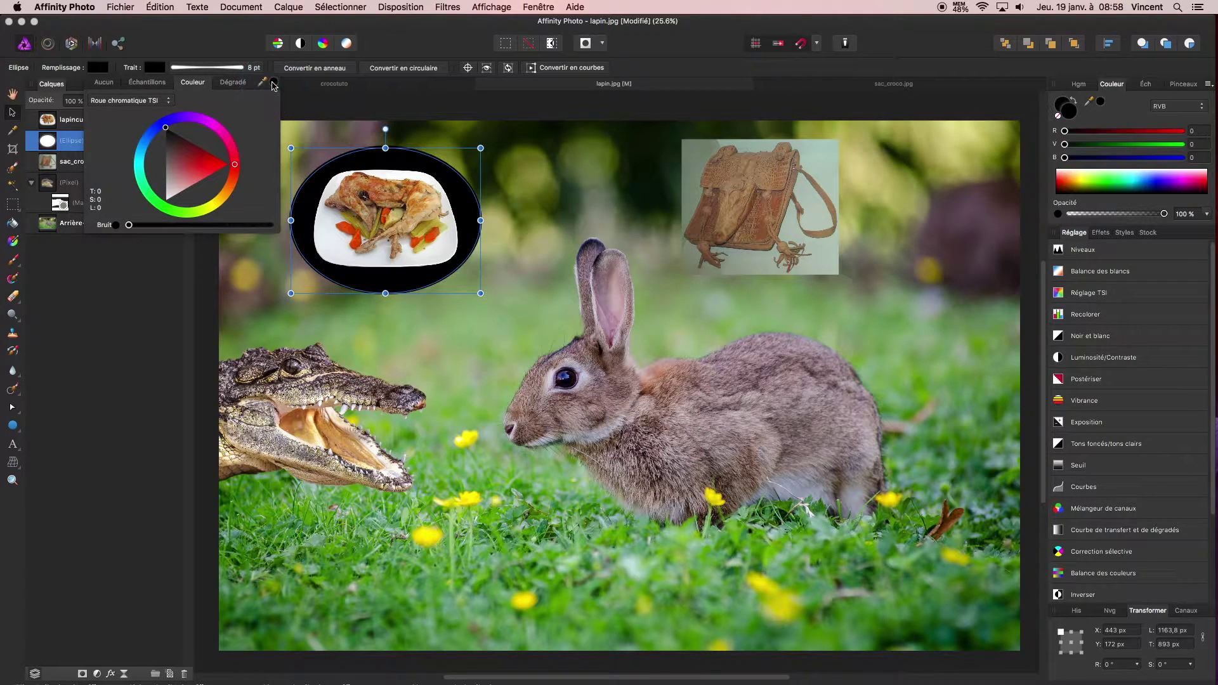
pyautogui.moveTo(261, 82); pyautogui.dragTo(822, 163)
pyautogui.click(274, 82)
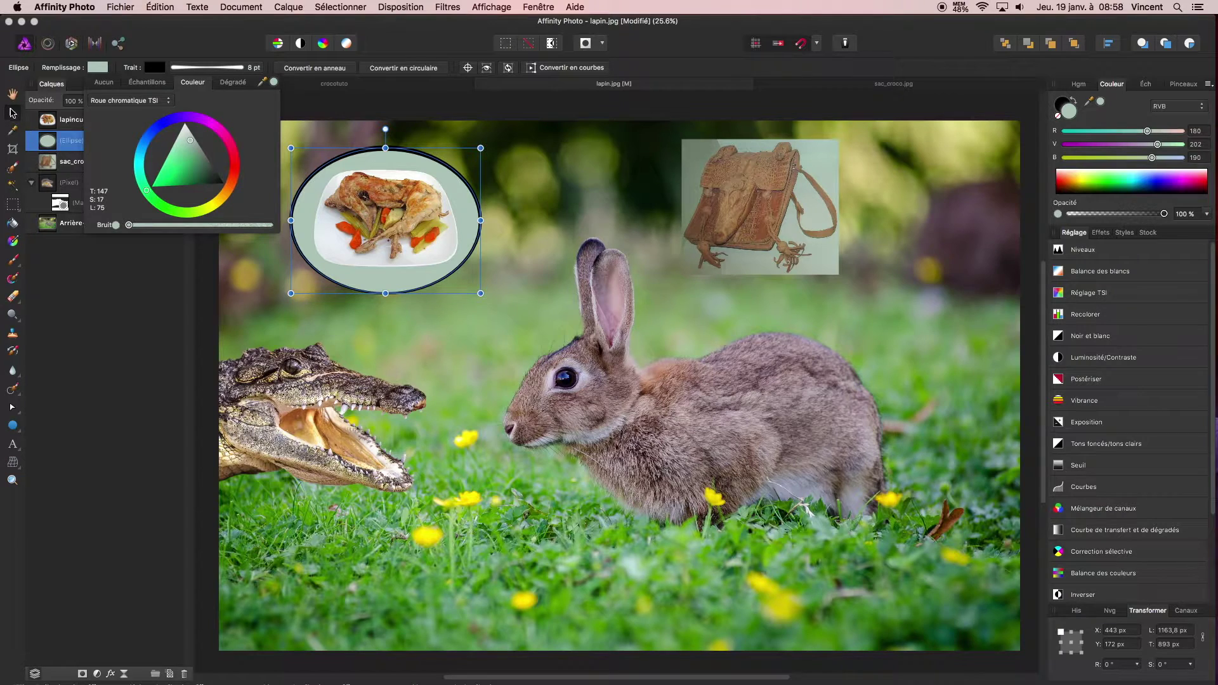
pyautogui.click(11, 114)
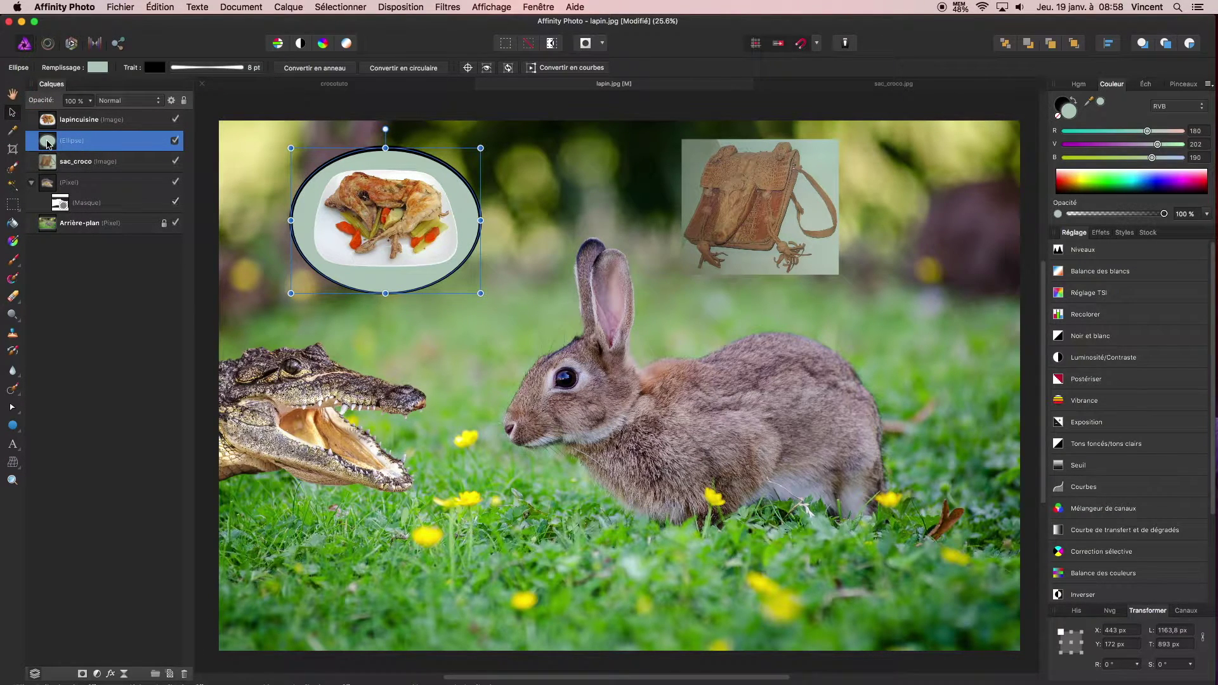
# Duplicate the green ellipse and place the copy over the bag image at about X 2689 px, Y 117 px.
pyautogui.rightClick(72, 146)
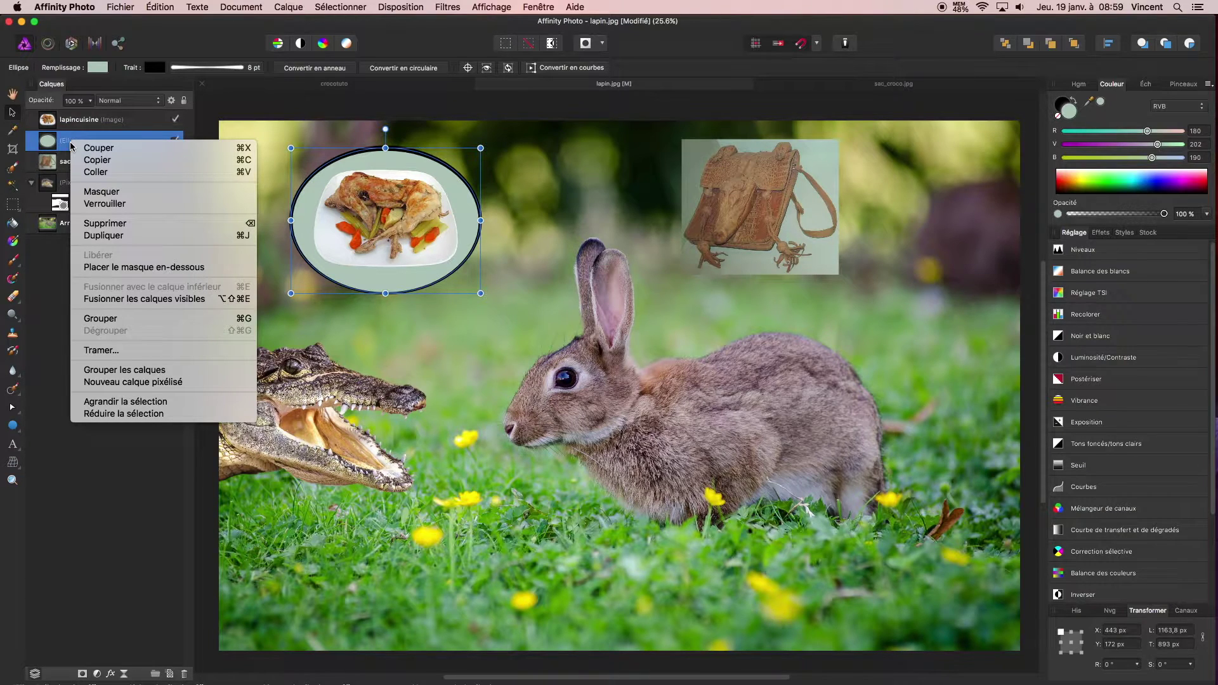
pyautogui.click(201, 239)
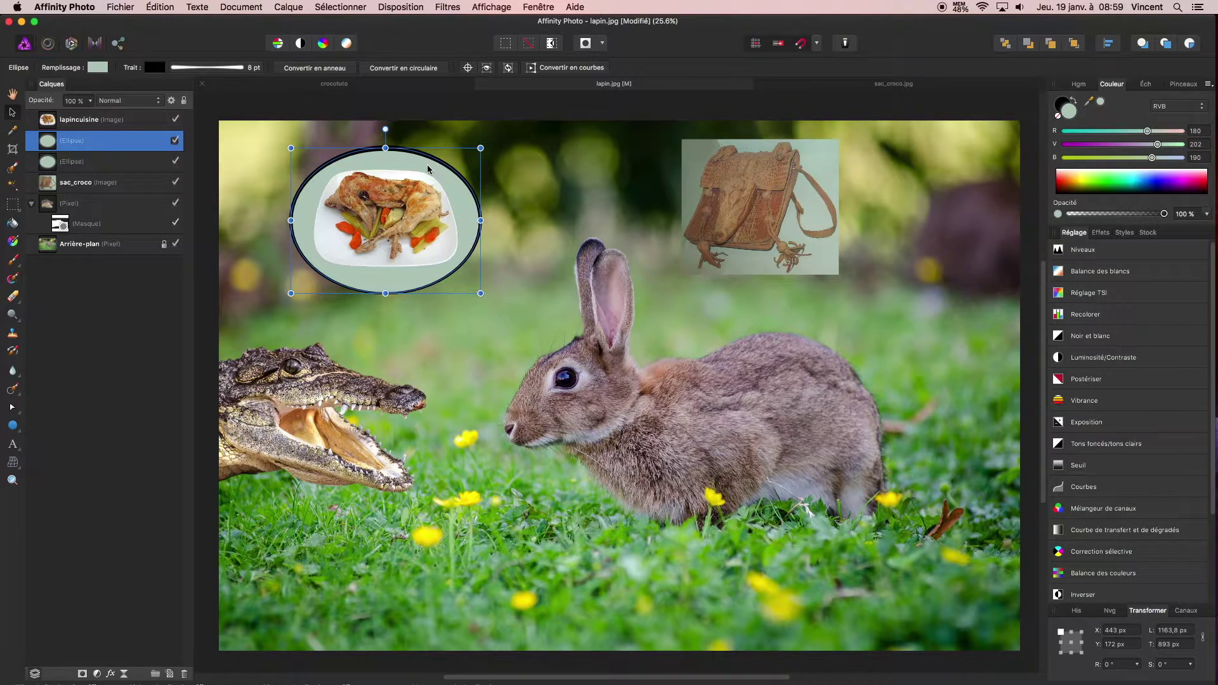
pyautogui.moveTo(427, 168); pyautogui.dragTo(793, 161)
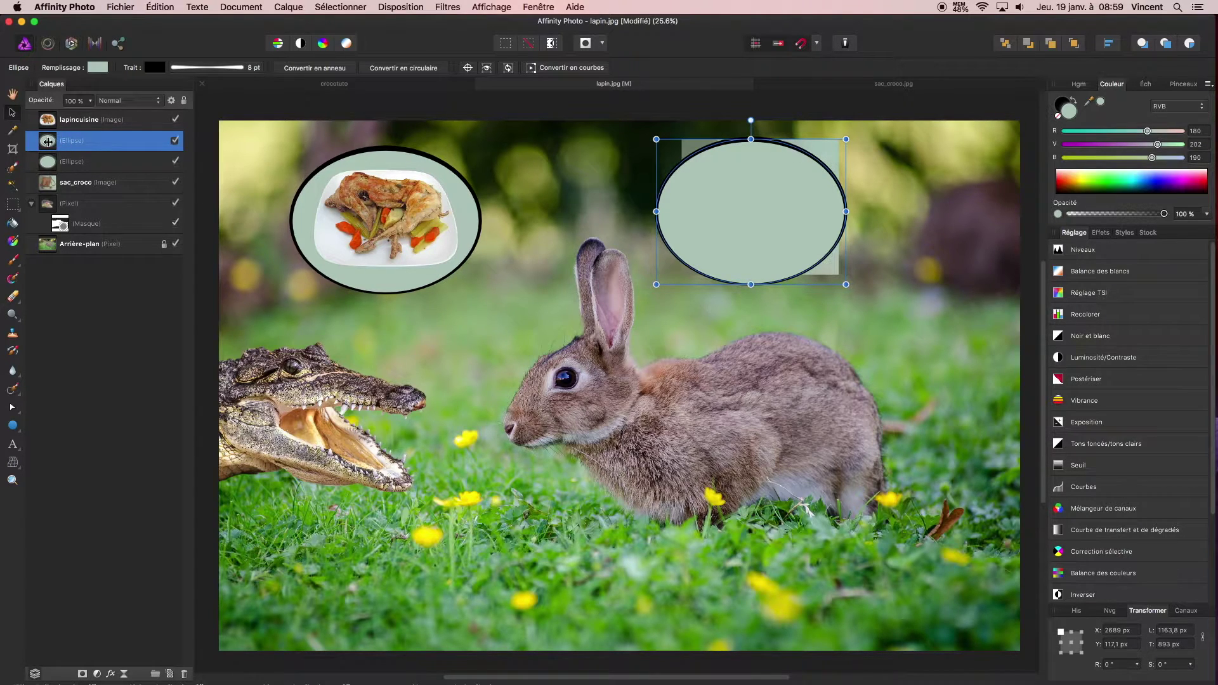
# Move the sac_croco layer above both ellipses and centre the bag on its ellipse at about X 2793 px, Y 152 px.
pyautogui.click(47, 185)
pyautogui.moveTo(47, 185); pyautogui.dragTo(46, 127)
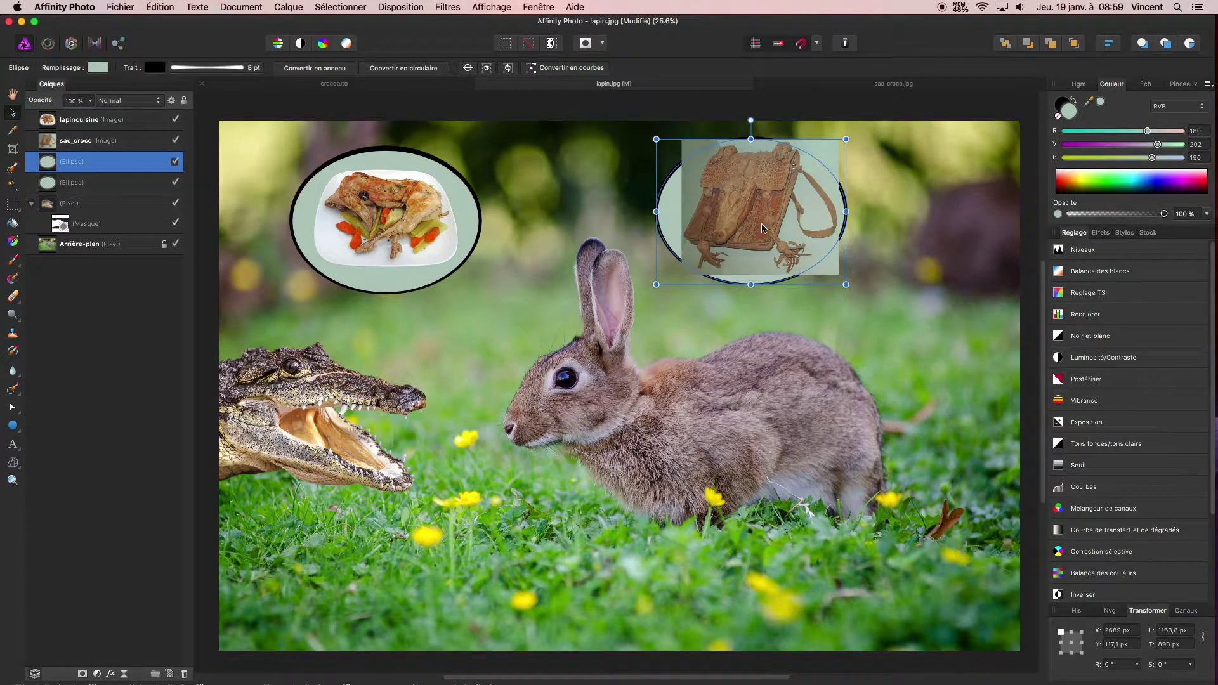
pyautogui.moveTo(756, 194); pyautogui.dragTo(748, 212)
pyautogui.moveTo(753, 198); pyautogui.dragTo(738, 217)
pyautogui.click(741, 198)
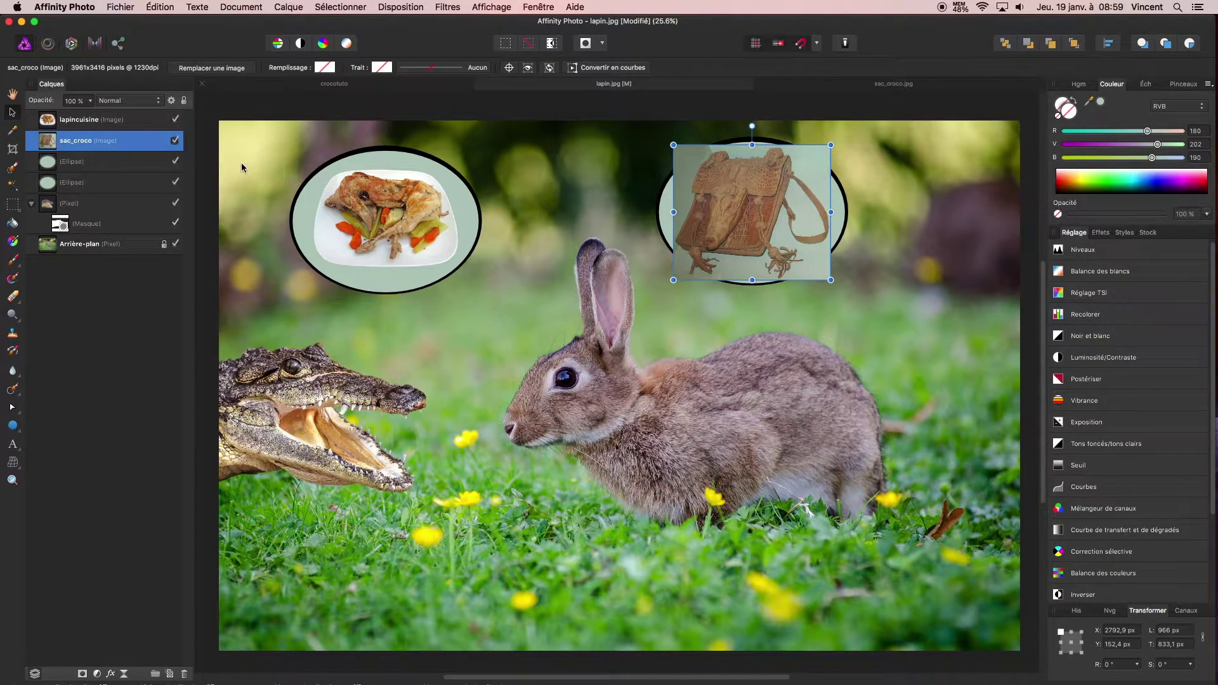
# Place the sac_croco layer just below the copied ellipse, mask the bag image with that ellipse and expand the layer.
pyautogui.moveTo(47, 141); pyautogui.dragTo(51, 177)
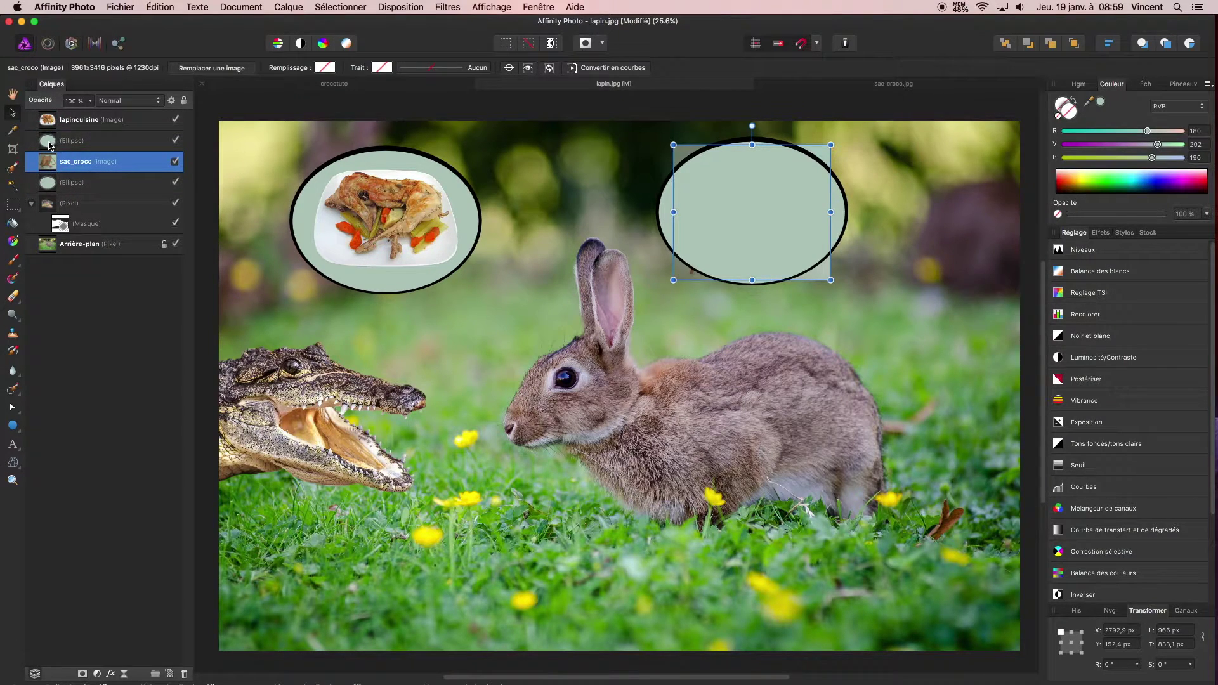
pyautogui.click(63, 145)
pyautogui.rightClick(75, 144)
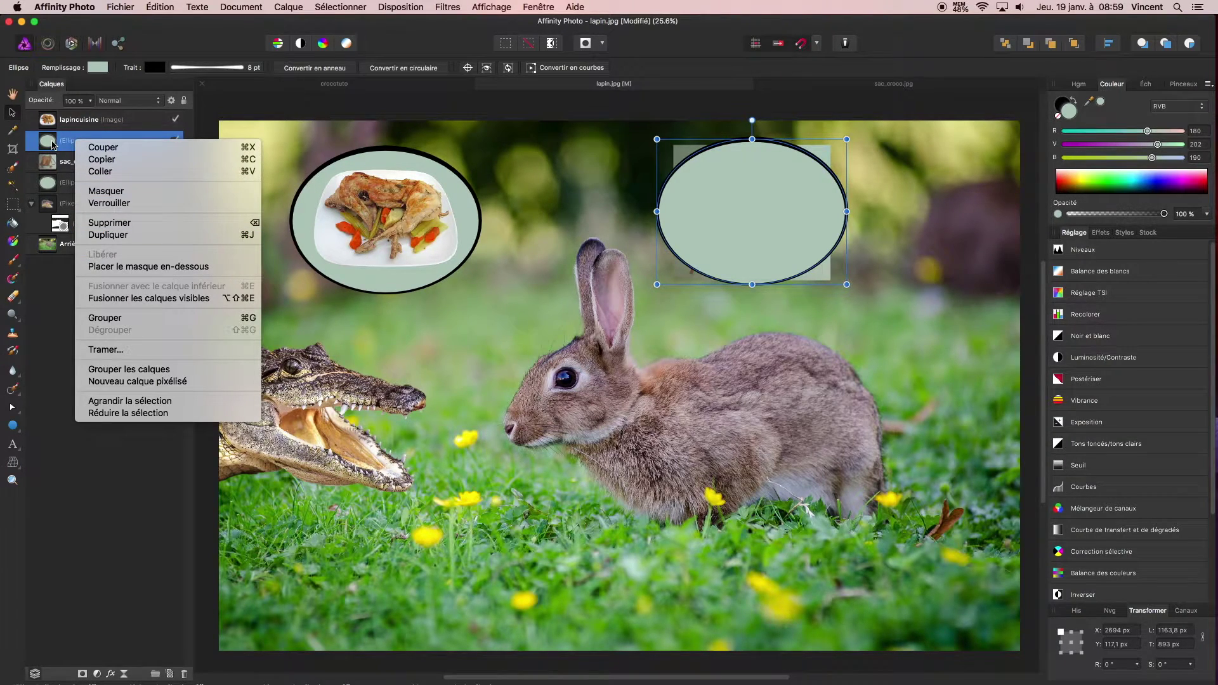
pyautogui.click(153, 267)
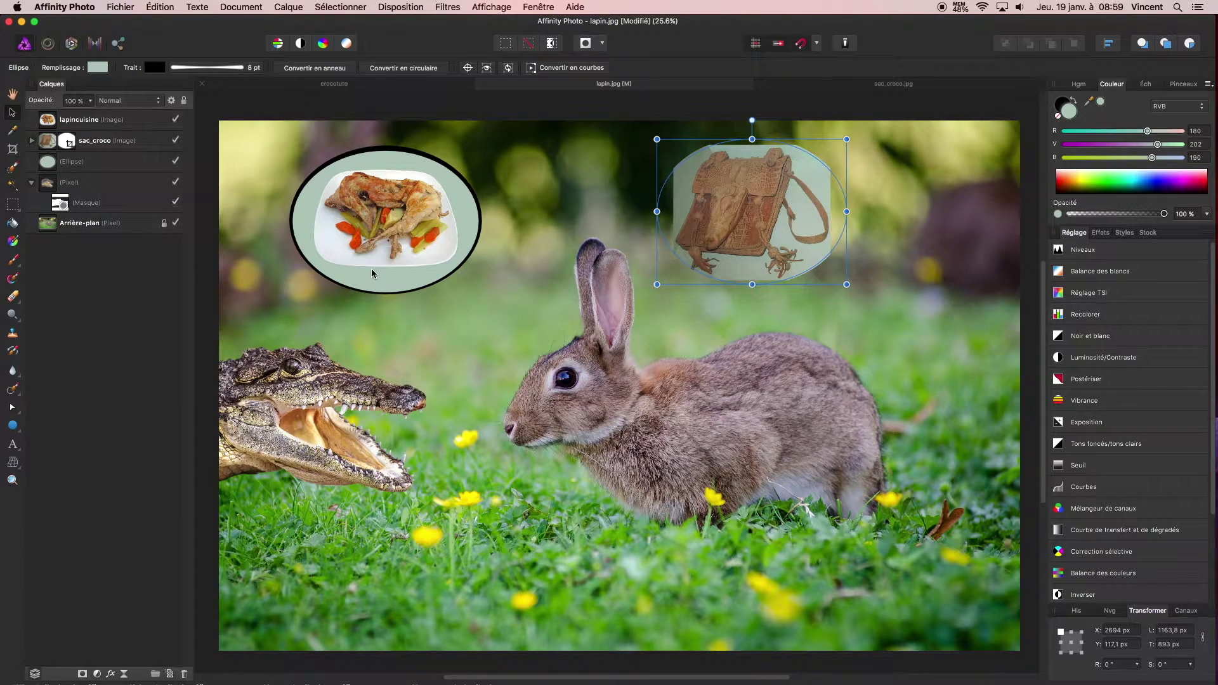
pyautogui.click(32, 140)
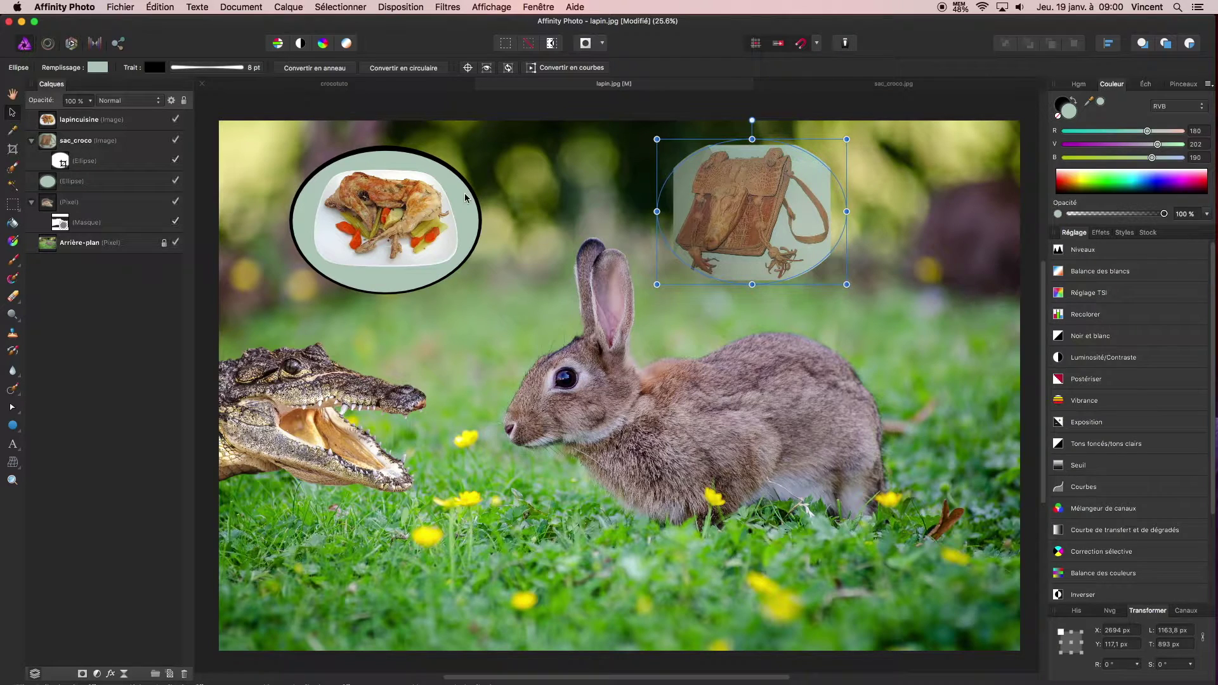
pyautogui.click(683, 188)
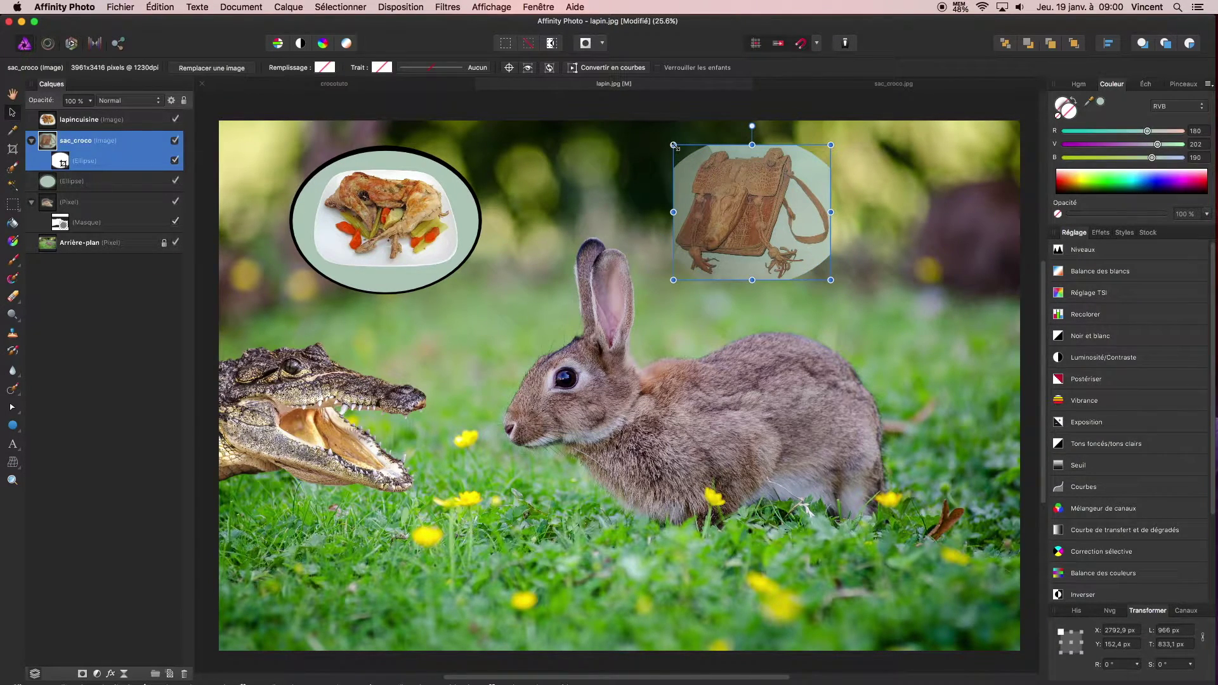
pyautogui.moveTo(672, 144); pyautogui.dragTo(666, 140)
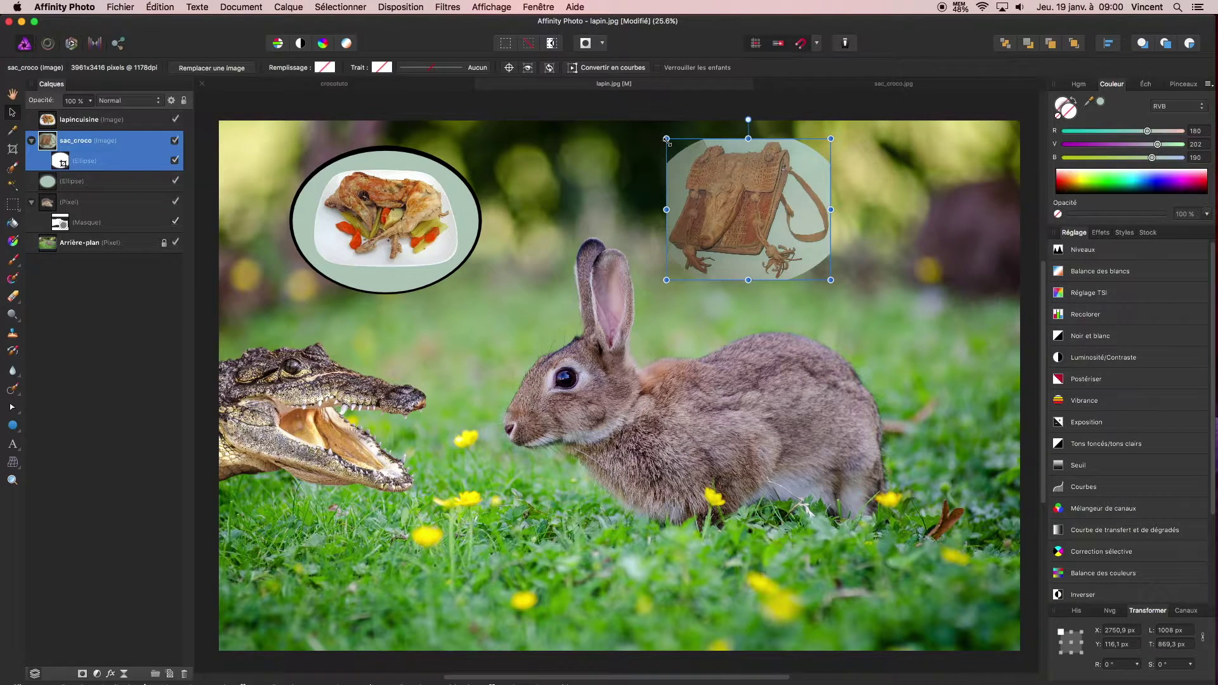
pyautogui.press('super+z')
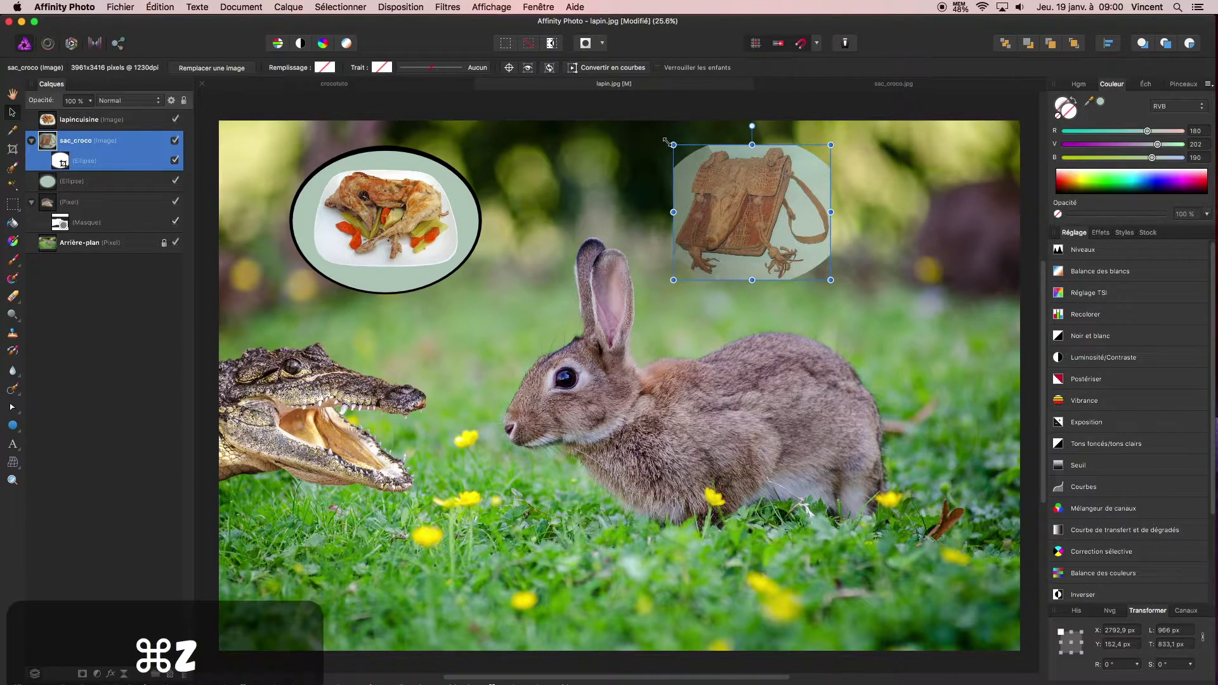
# Shrink the bag's ellipse mask to about 893 × 712 px and reposition it at about X 2812 px, Y 172 px.
pyautogui.click(65, 160)
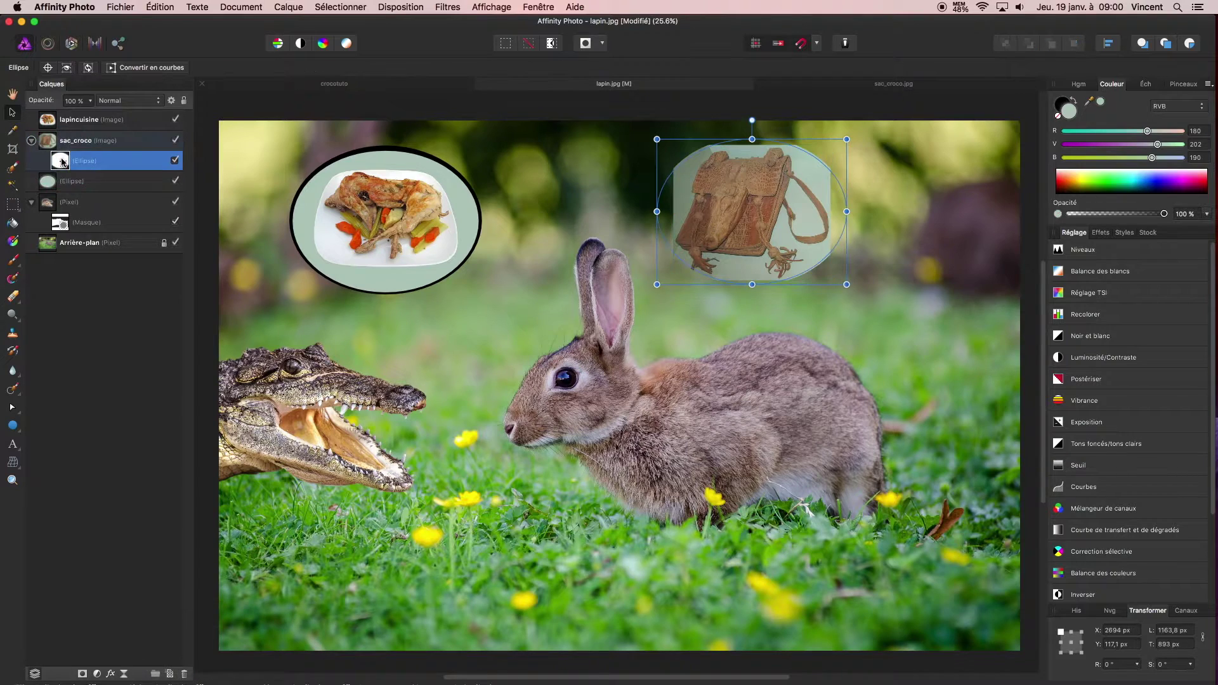
pyautogui.moveTo(656, 139); pyautogui.dragTo(672, 155)
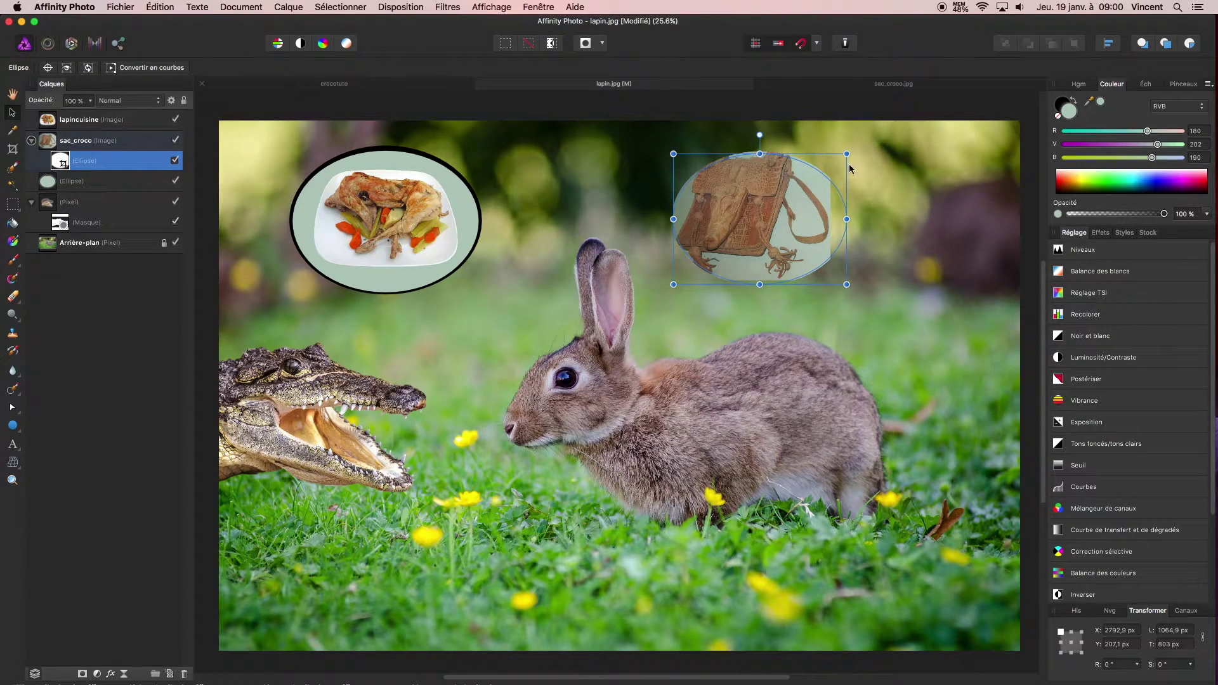
pyautogui.moveTo(845, 155); pyautogui.dragTo(827, 160)
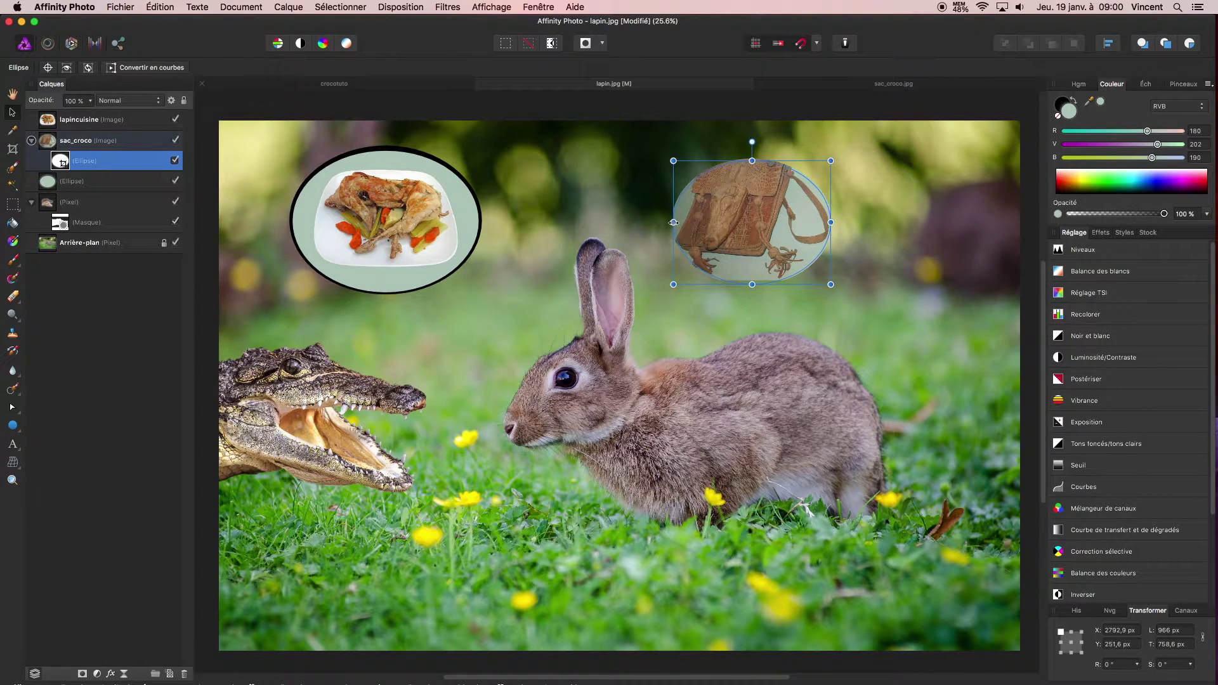
pyautogui.moveTo(673, 160); pyautogui.dragTo(685, 168)
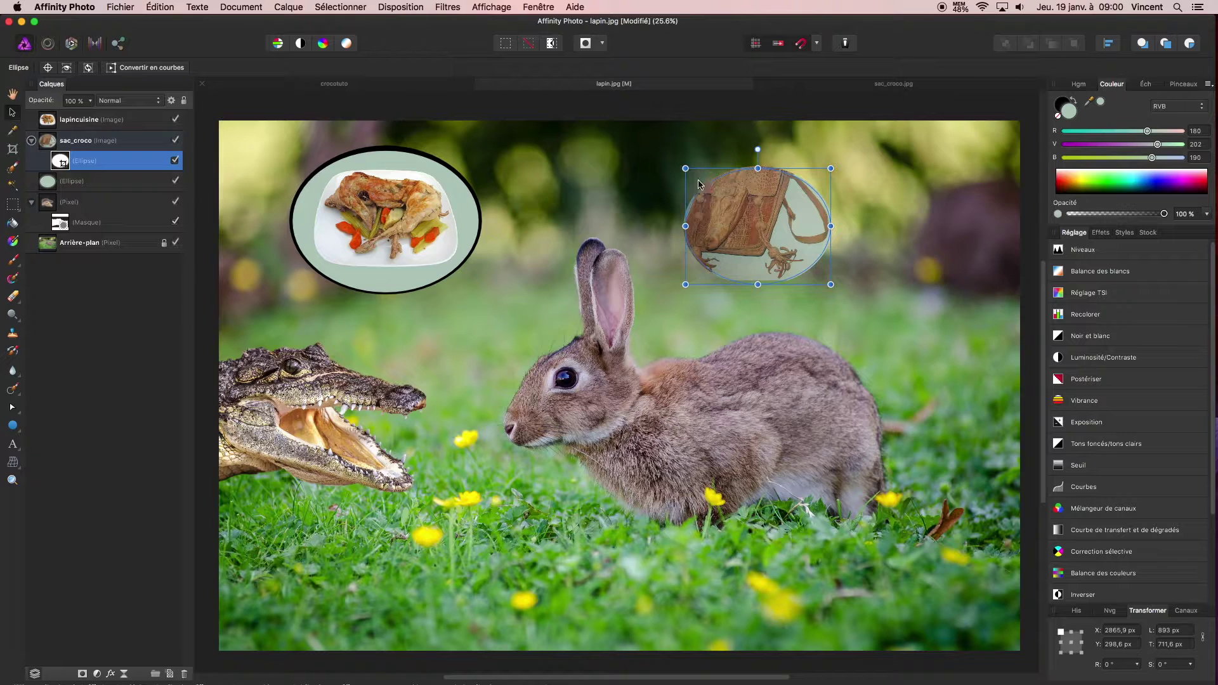
pyautogui.moveTo(749, 220); pyautogui.dragTo(734, 201)
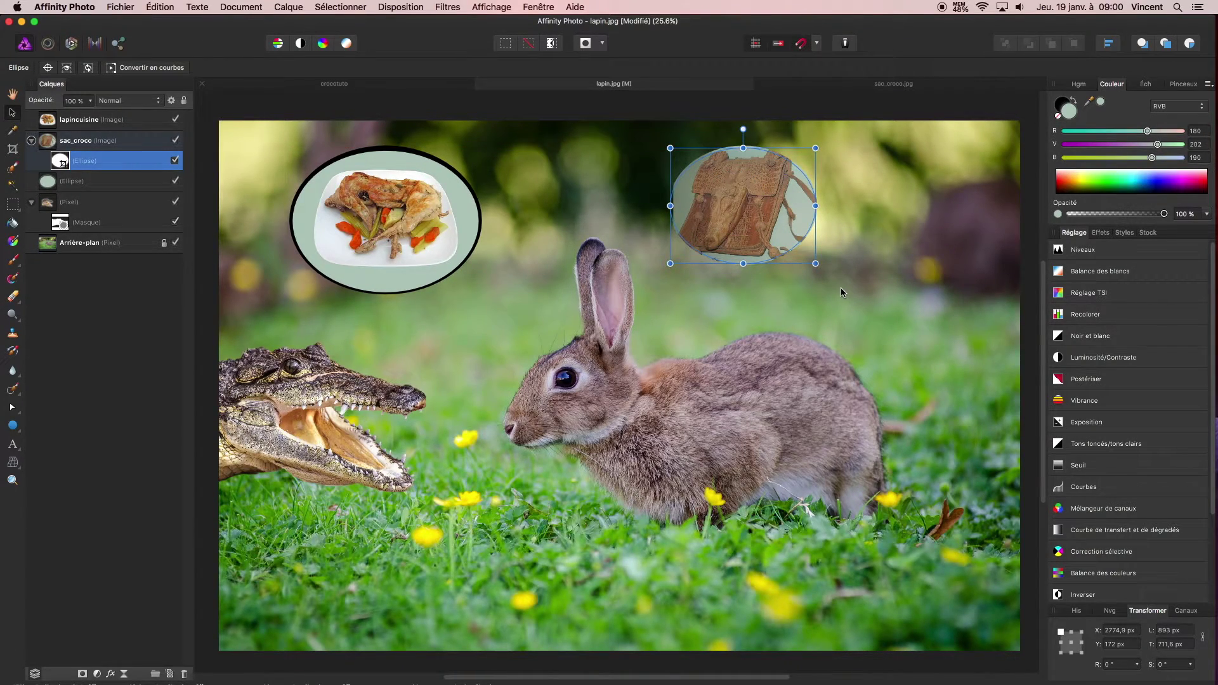
pyautogui.scroll(3, 840, 287)
pyautogui.scroll(2, 821, 302)
pyautogui.moveTo(685, 236); pyautogui.dragTo(694, 239)
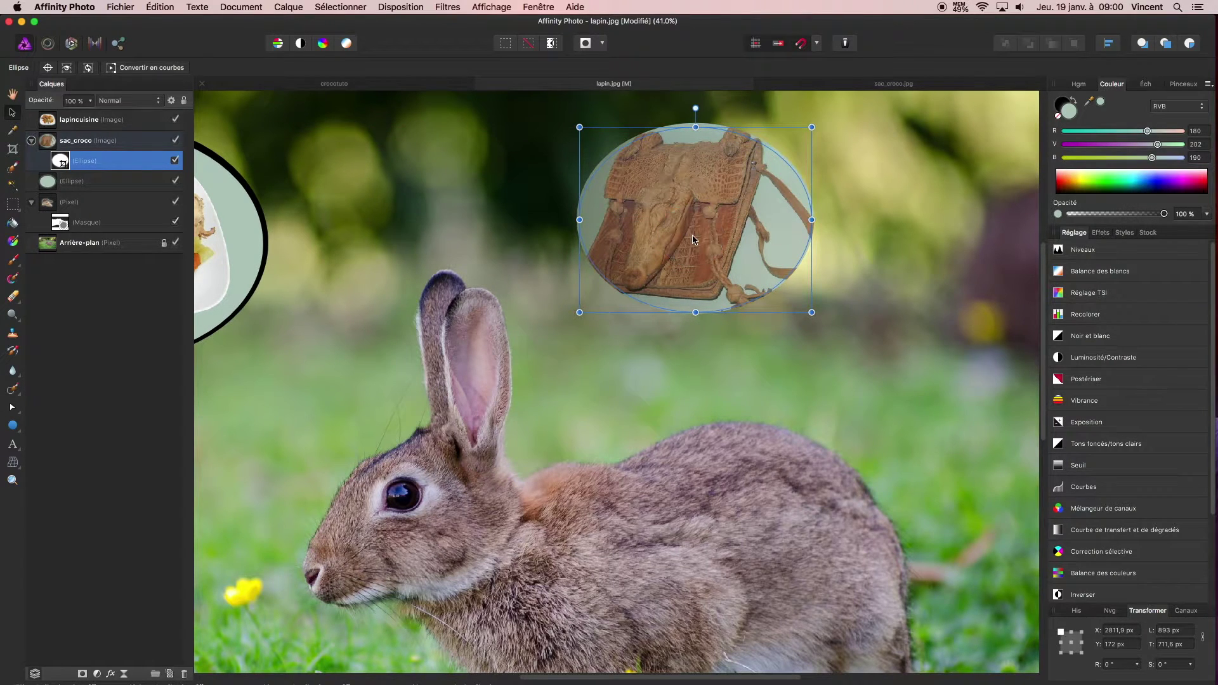
pyautogui.click(882, 314)
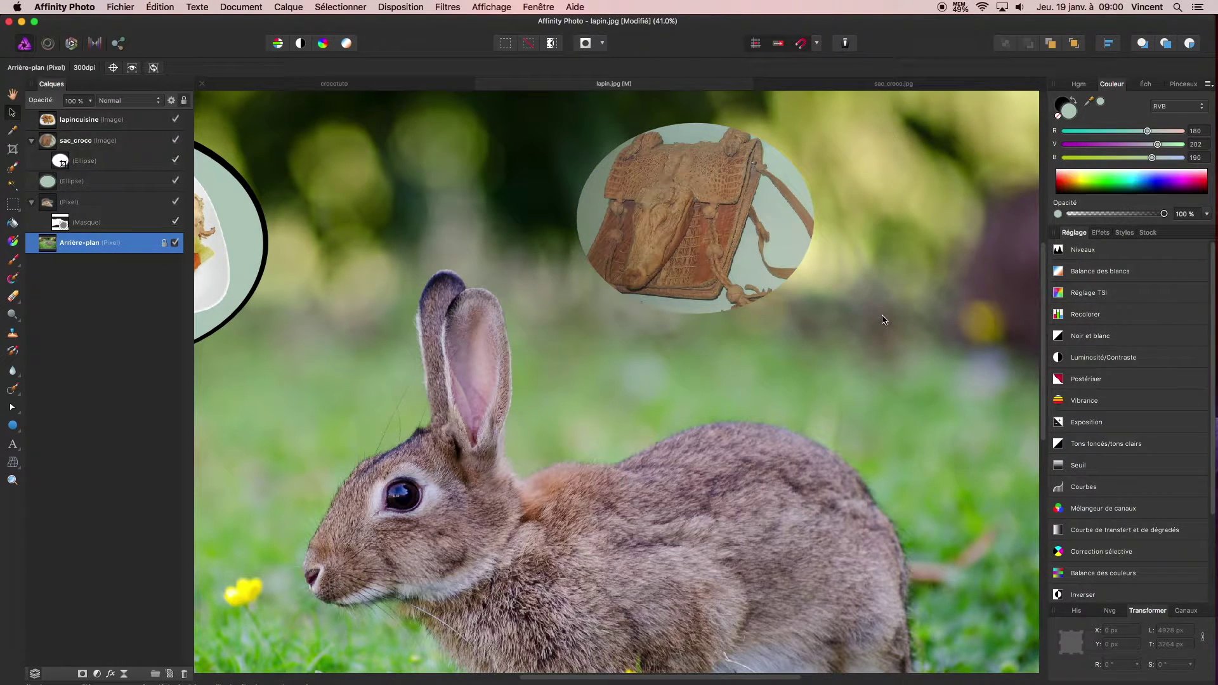
# Duplicate the ellipse behind the cooked rabbit and move one of the two ellipse layers directly above sac_croco.
pyautogui.scroll(-3, 660, 368)
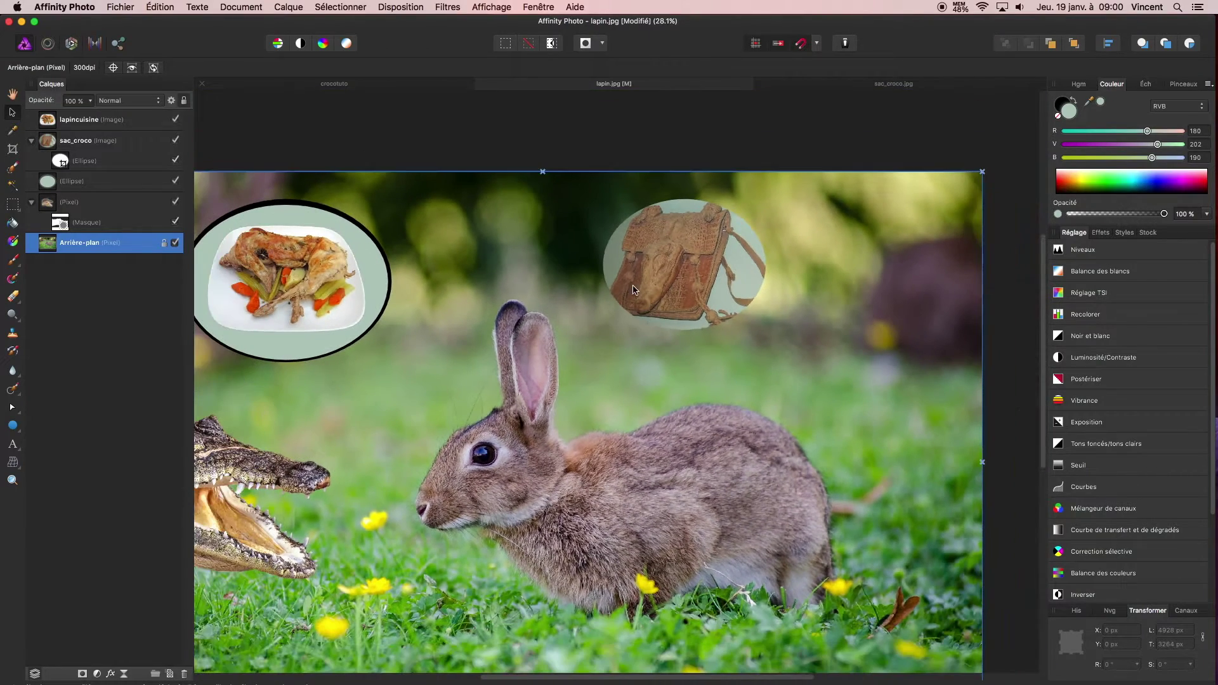
pyautogui.click(619, 270)
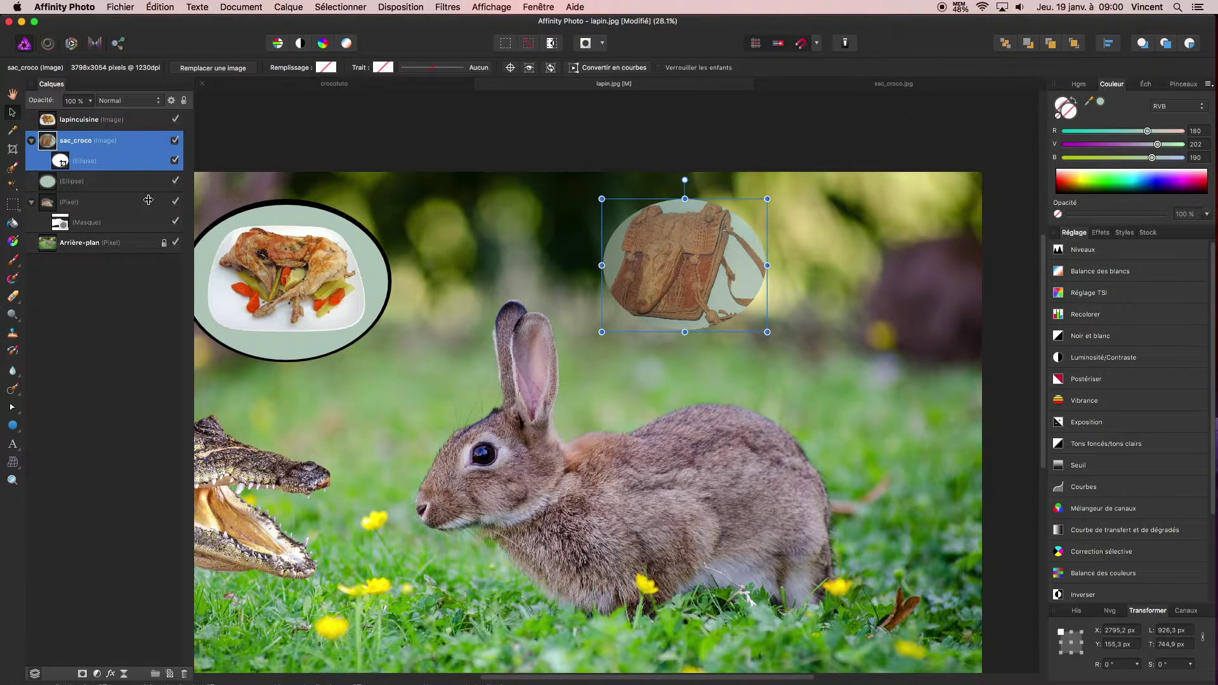
pyautogui.click(65, 164)
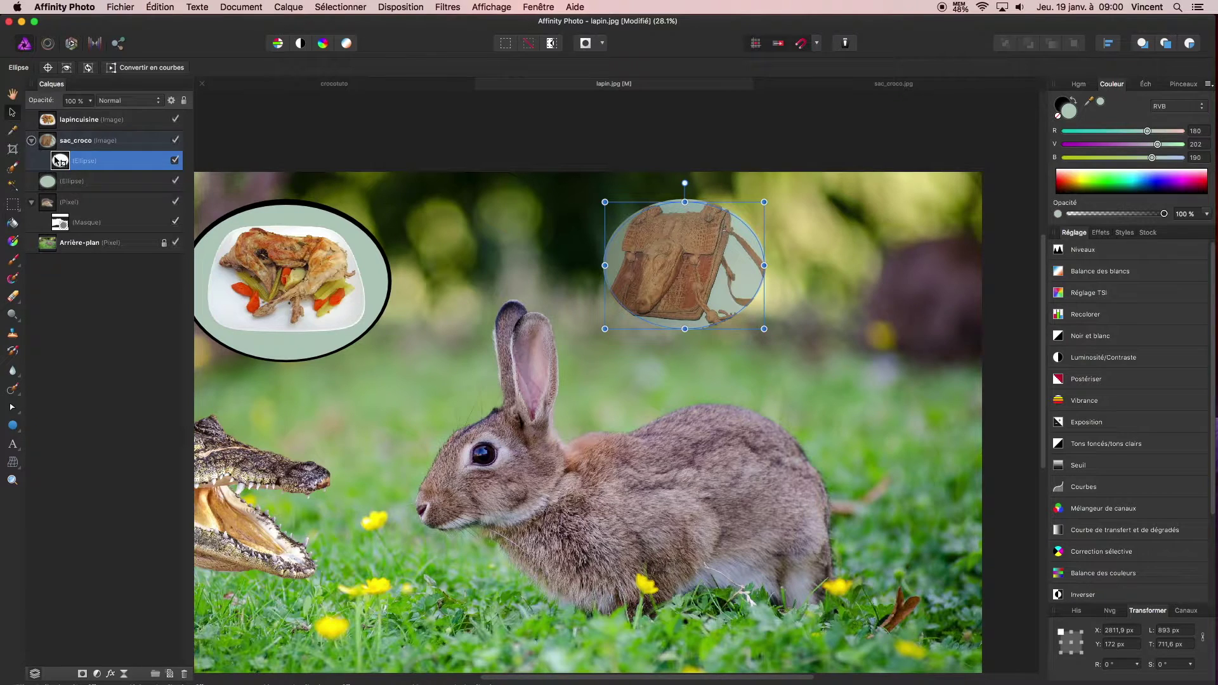
pyautogui.click(50, 184)
pyautogui.rightClick(50, 183)
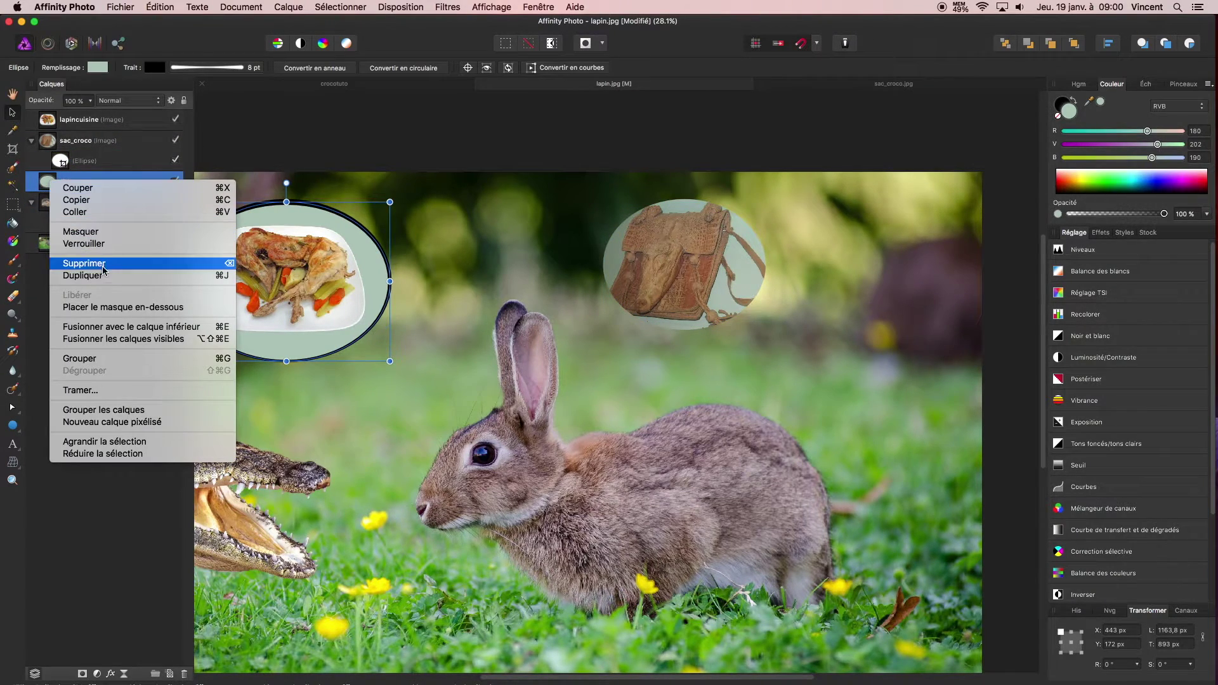
pyautogui.click(86, 275)
pyautogui.moveTo(70, 175); pyautogui.dragTo(49, 135)
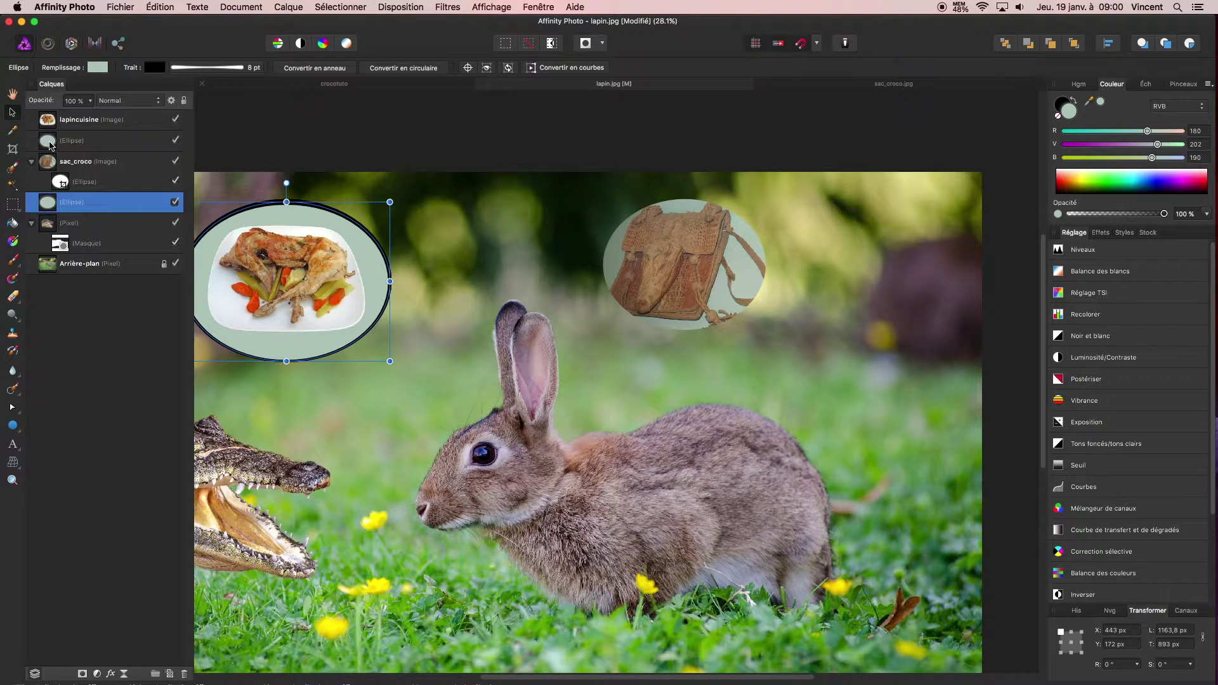
# Move the ellipse layer above sac_croco onto the bag image, at about X 2676 px, Y 155 px, and remove its fill.
pyautogui.click(95, 140)
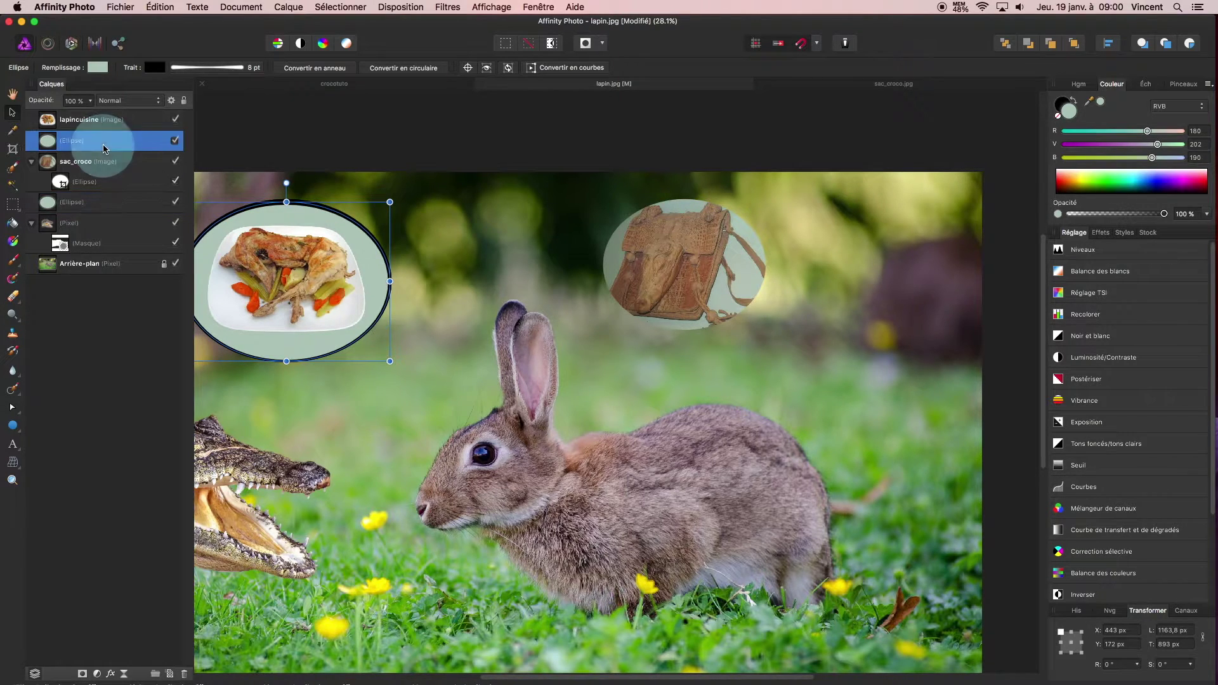
pyautogui.moveTo(300, 219); pyautogui.dragTo(699, 215)
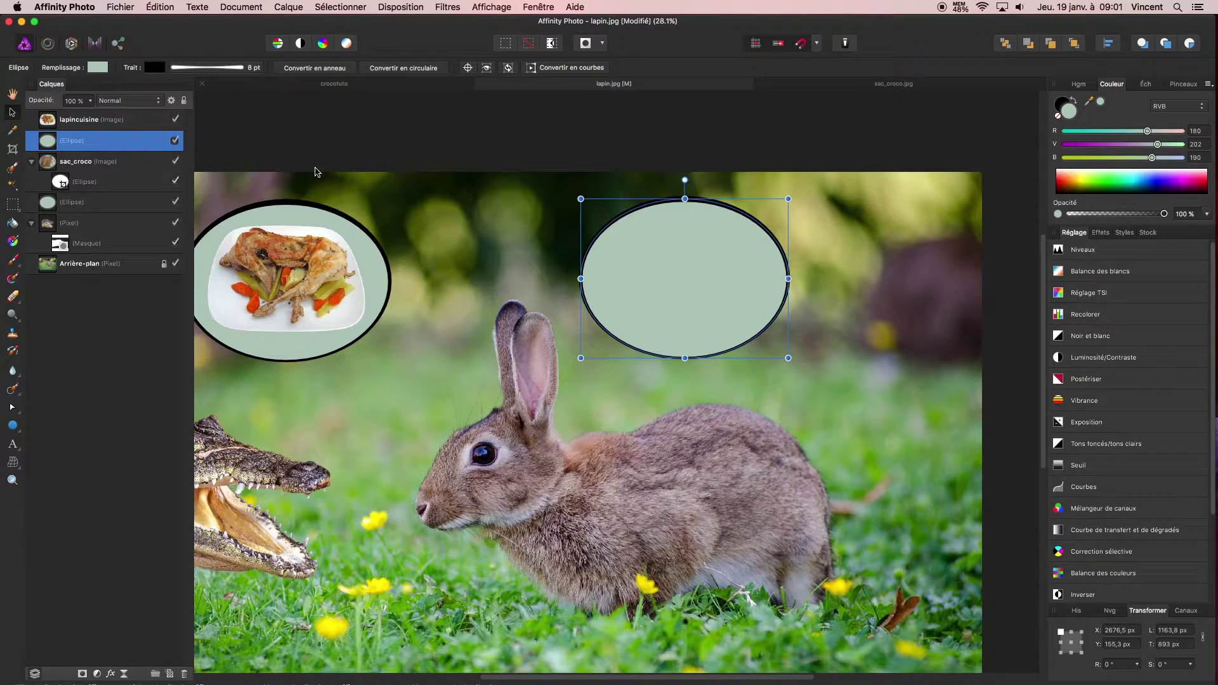
pyautogui.click(100, 67)
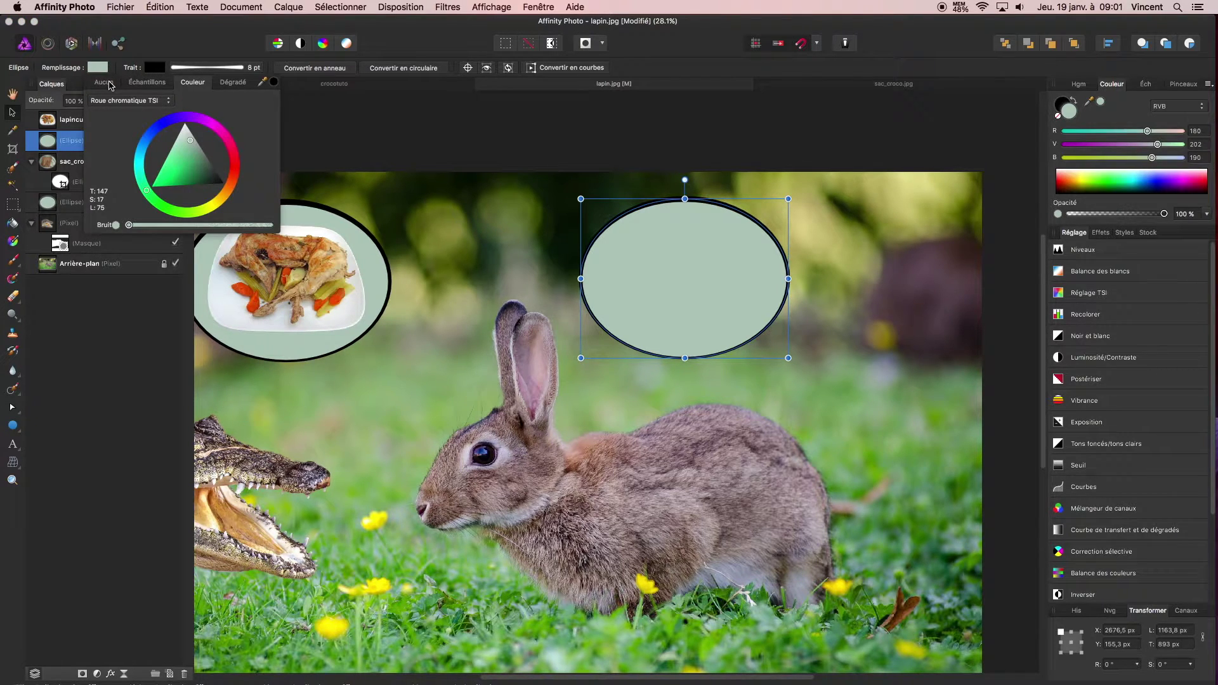
pyautogui.click(103, 83)
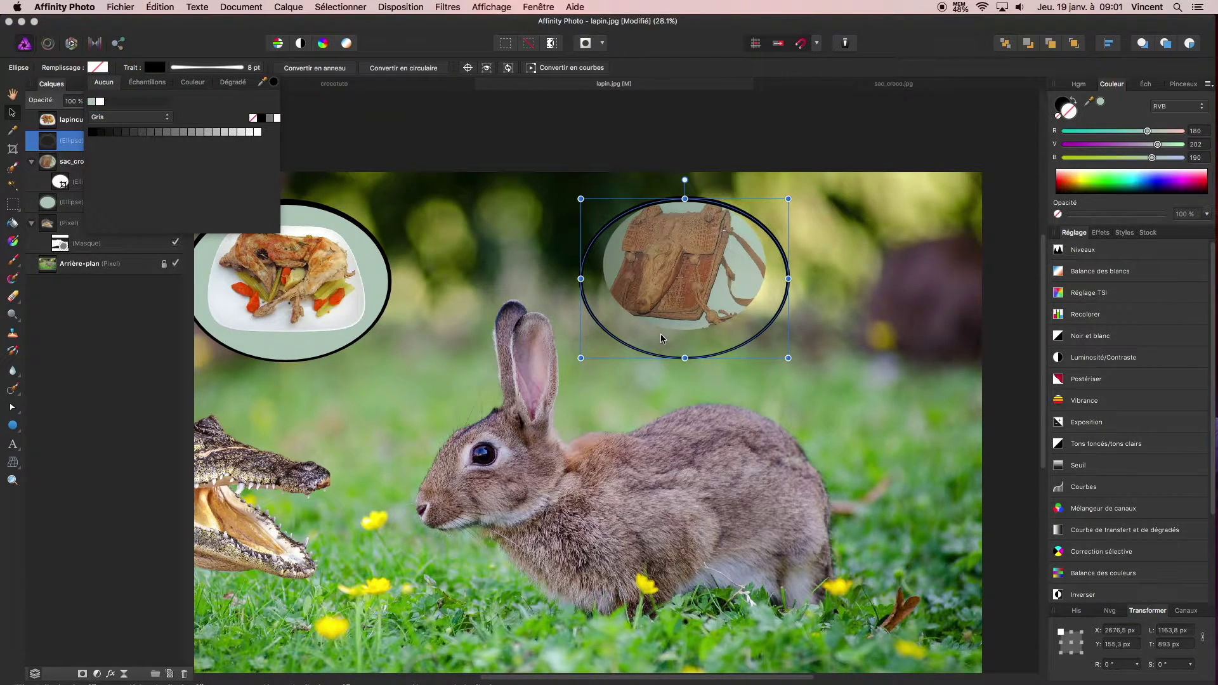
# Shrink the unfilled ellipse to about 926 × 745 px so its black outline hugs the masked bag image.
pyautogui.scroll(3, 660, 339)
pyautogui.moveTo(709, 351); pyautogui.dragTo(713, 333)
pyautogui.moveTo(561, 142); pyautogui.dragTo(584, 151)
pyautogui.moveTo(833, 152); pyautogui.dragTo(798, 159)
pyautogui.moveTo(692, 351); pyautogui.dragTo(692, 331)
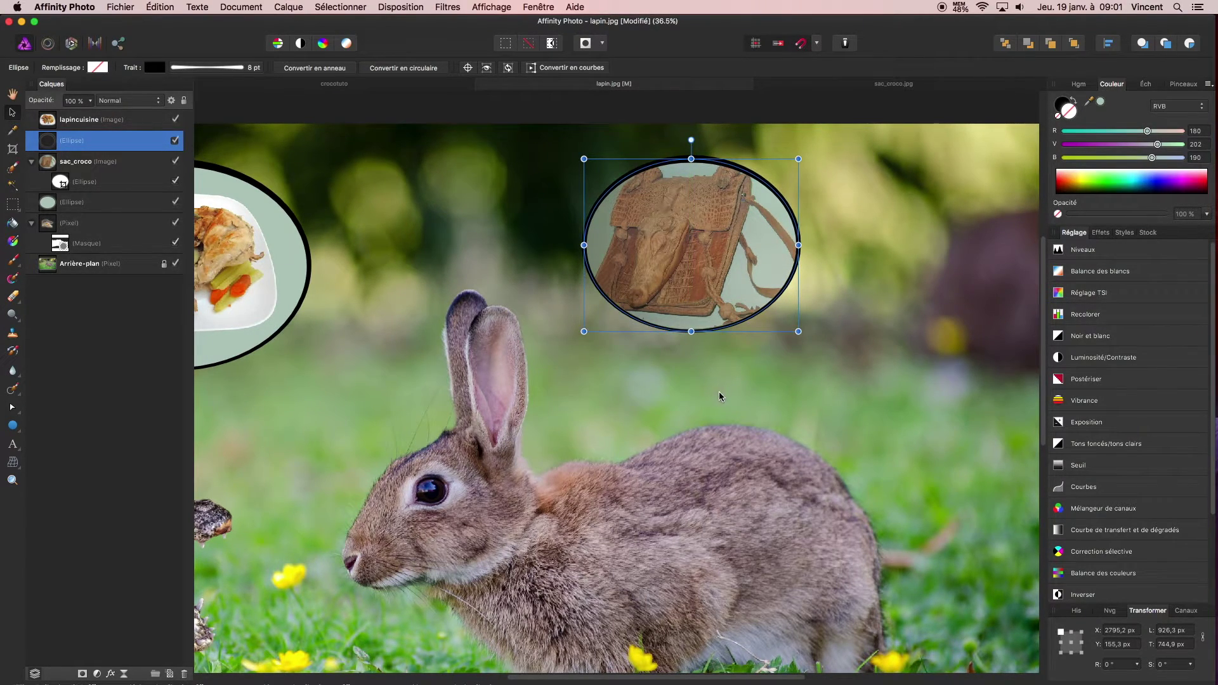
# Reduce the height of the bag's outline ellipse to about 728 px so its lower edge fits the masked image.
pyautogui.scroll(5, 694, 387)
pyautogui.scroll(5, 835, 430)
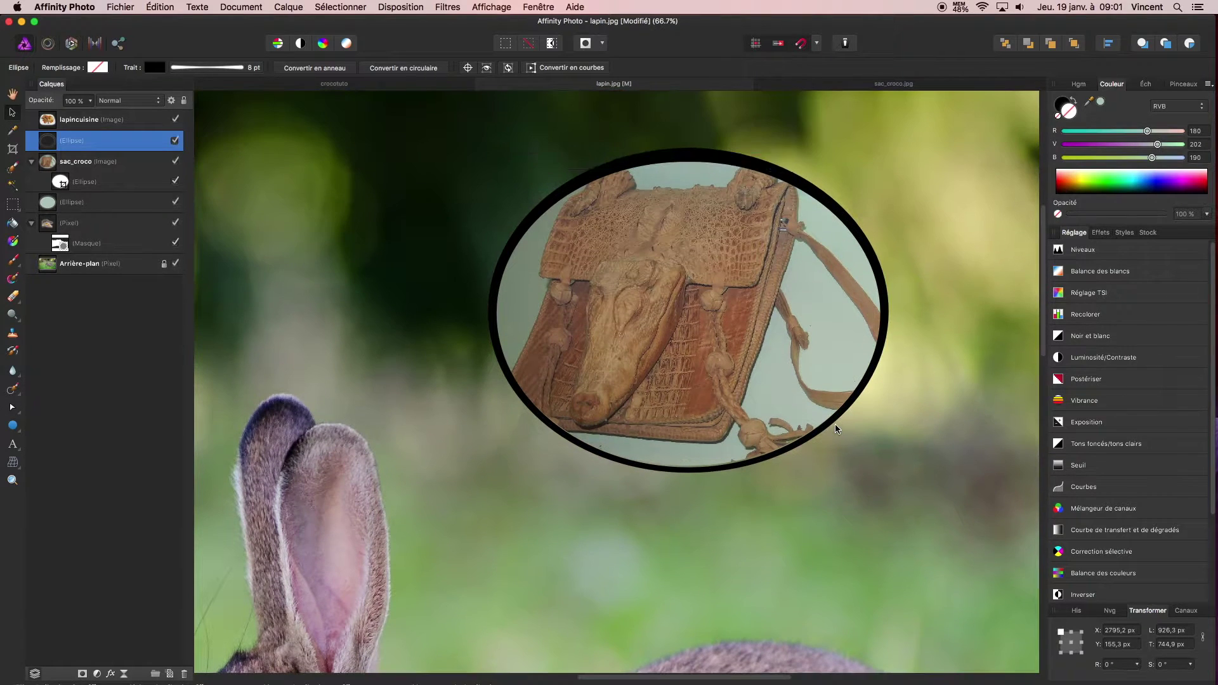
pyautogui.click(948, 427)
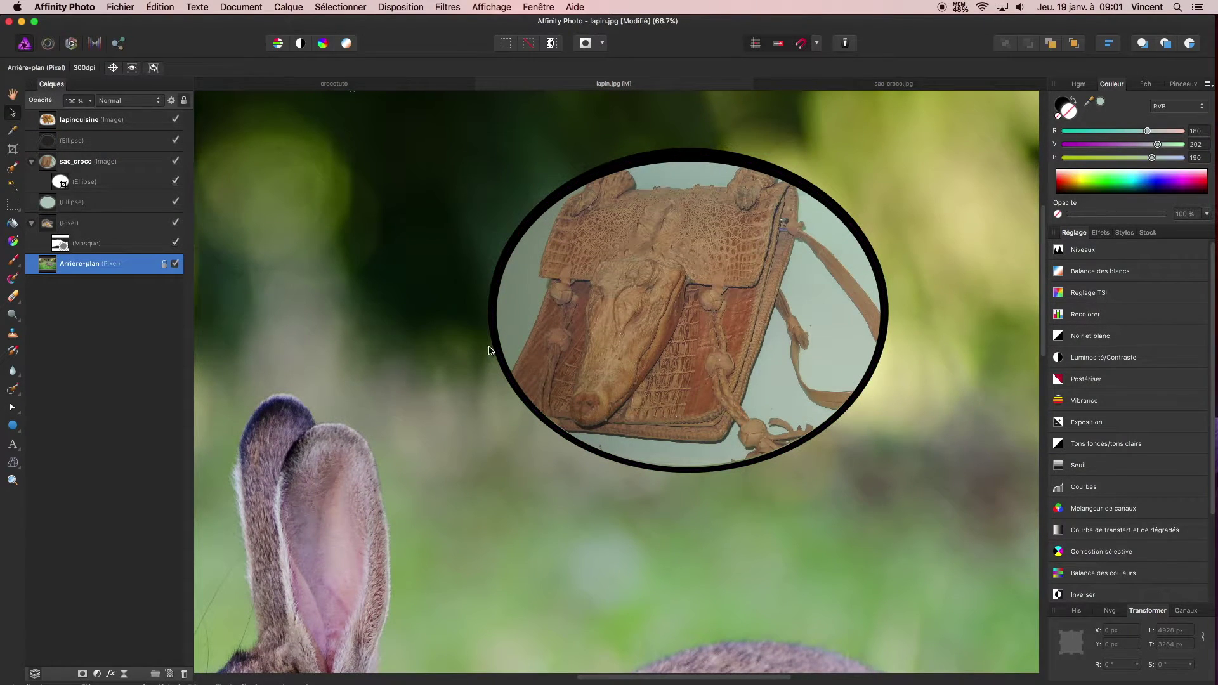
pyautogui.click(694, 469)
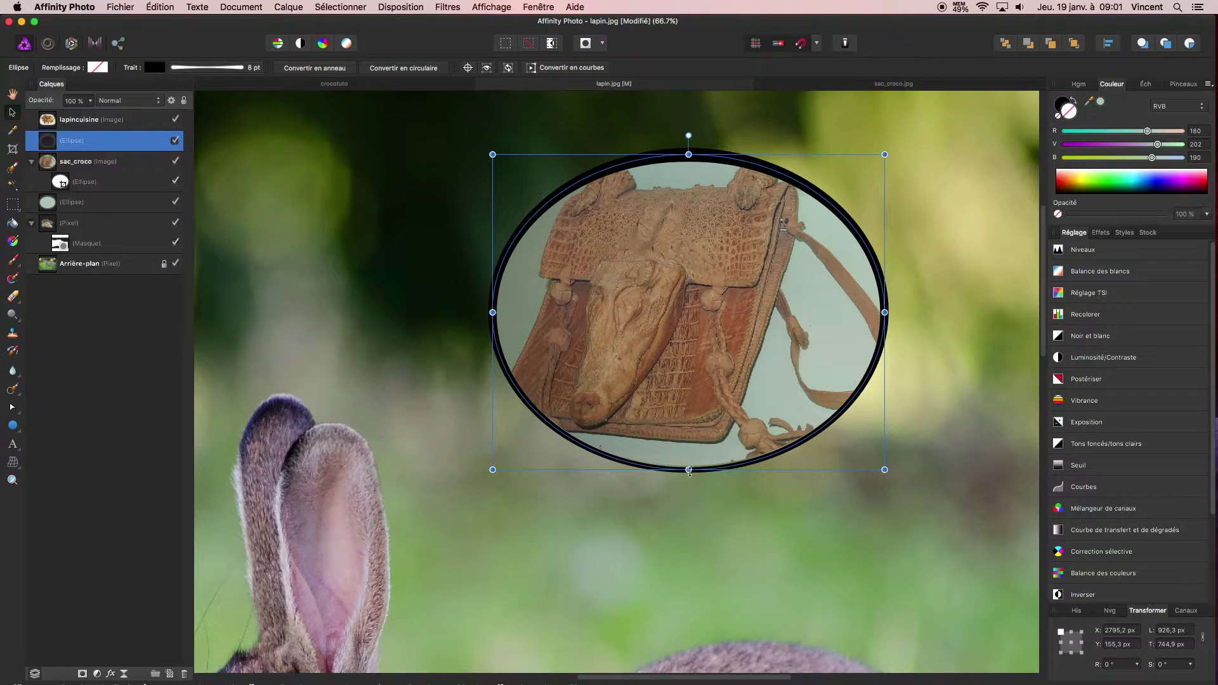
pyautogui.click(716, 523)
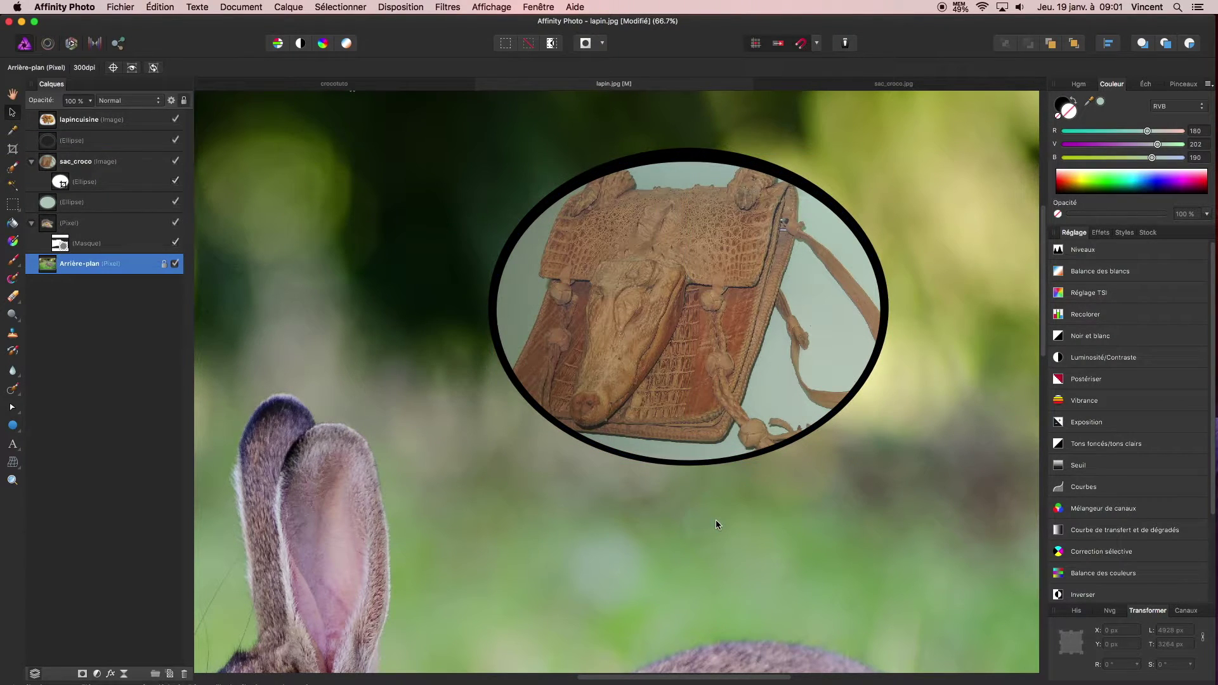
pyautogui.scroll(-5, 550, 424)
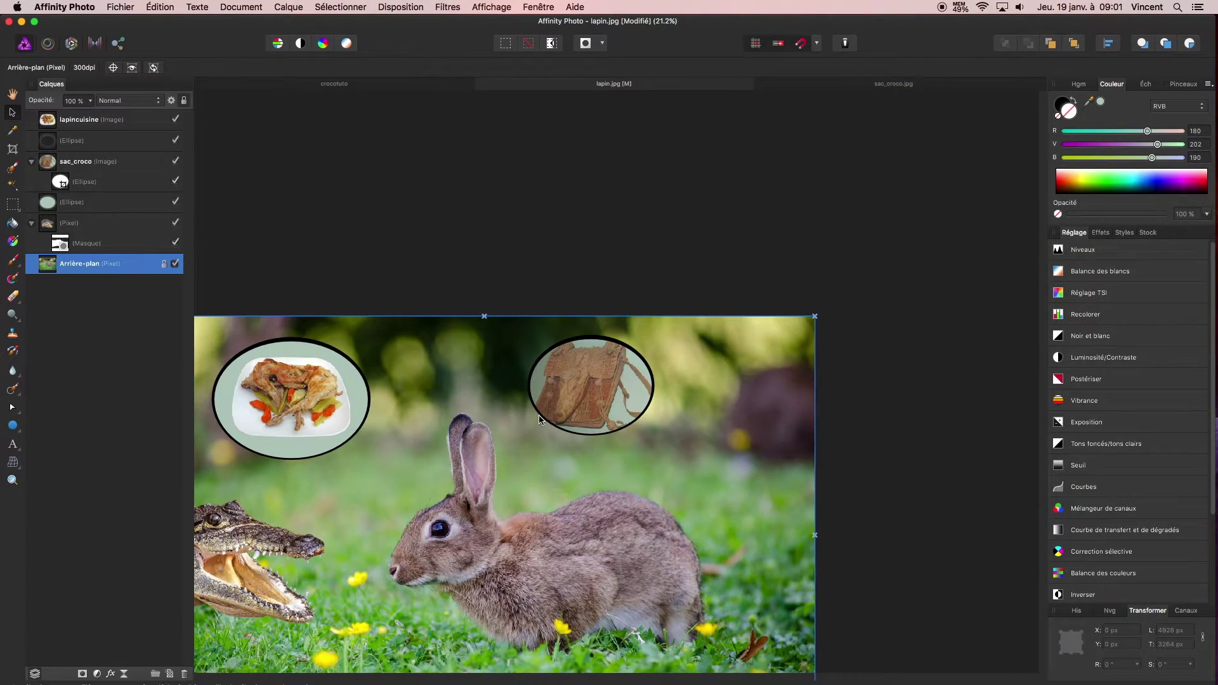
pyautogui.moveTo(502, 436); pyautogui.dragTo(633, 298)
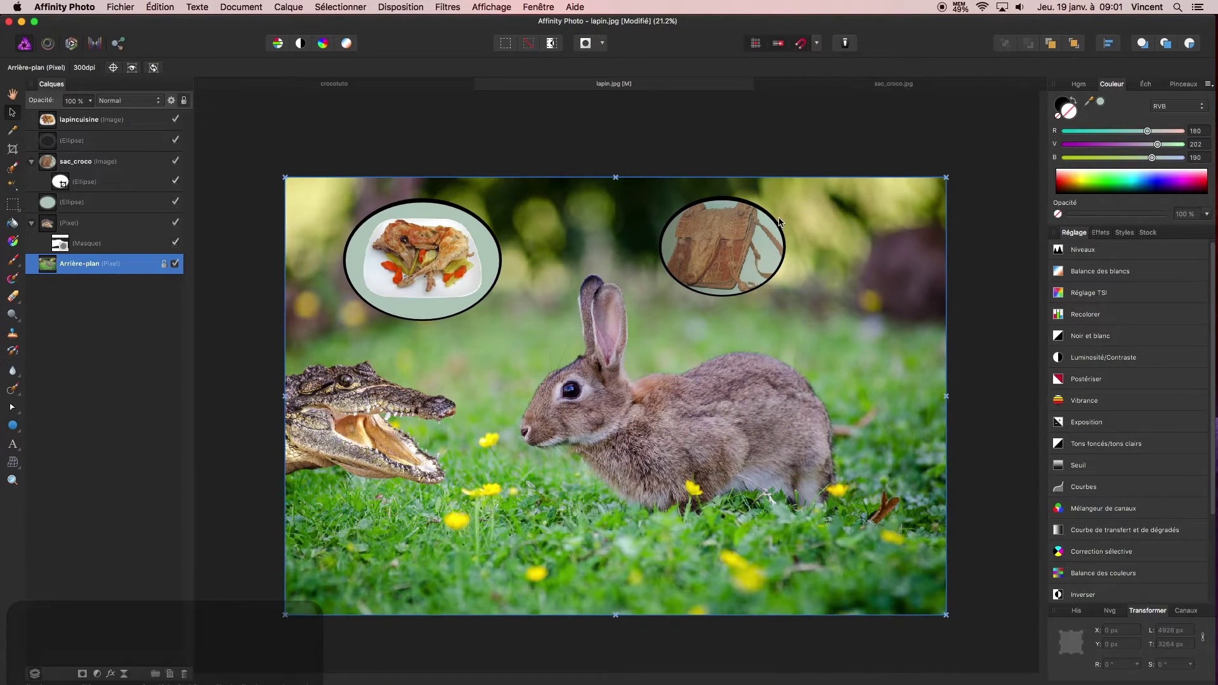
# Draw a small ellipse about 212 × 144 px between the crocodile's head and the cooked-rabbit bubble, with its layer above the bag's outline ellipse.
pyautogui.click(724, 200)
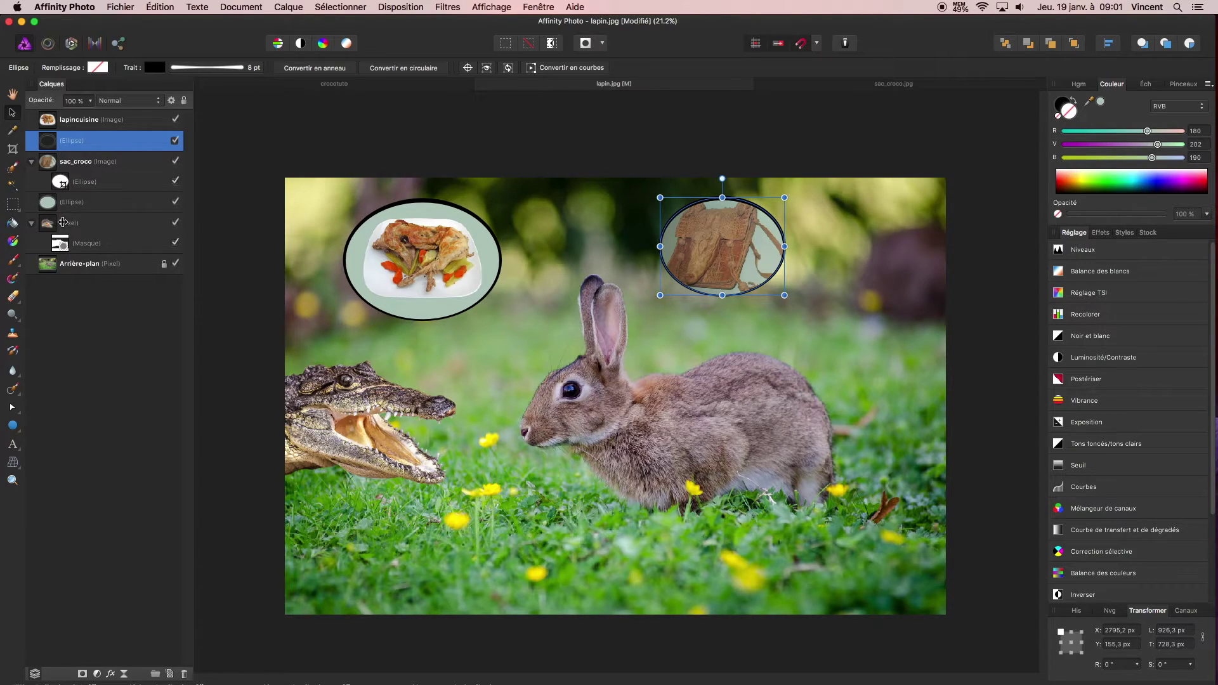
pyautogui.click(21, 425)
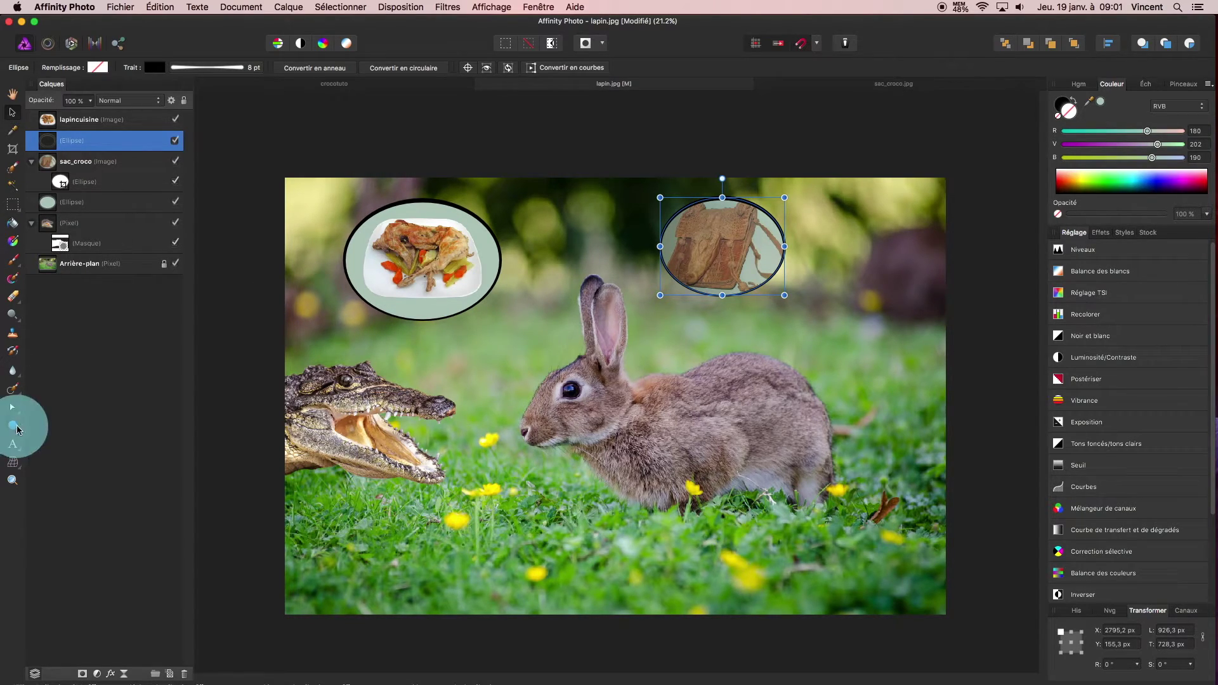
pyautogui.click(18, 426)
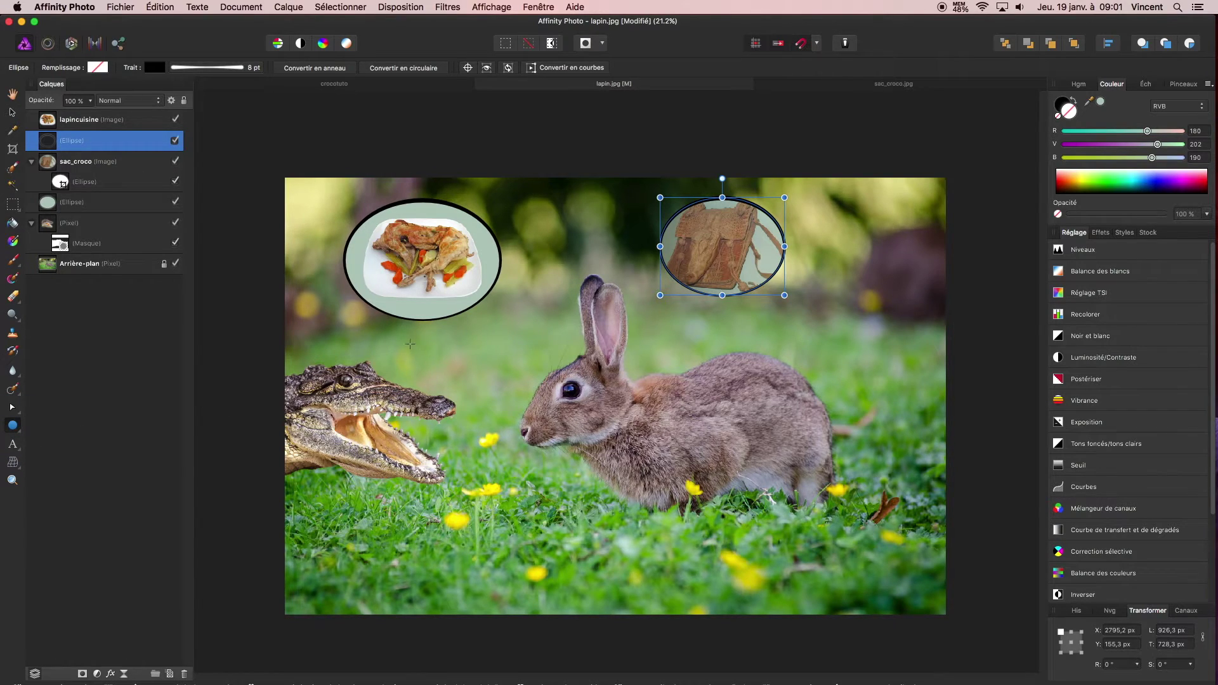
pyautogui.moveTo(368, 345)
pyautogui.mouseDown()
pyautogui.moveTo(432, 304)
pyautogui.moveTo(398, 325)
pyautogui.mouseUp()
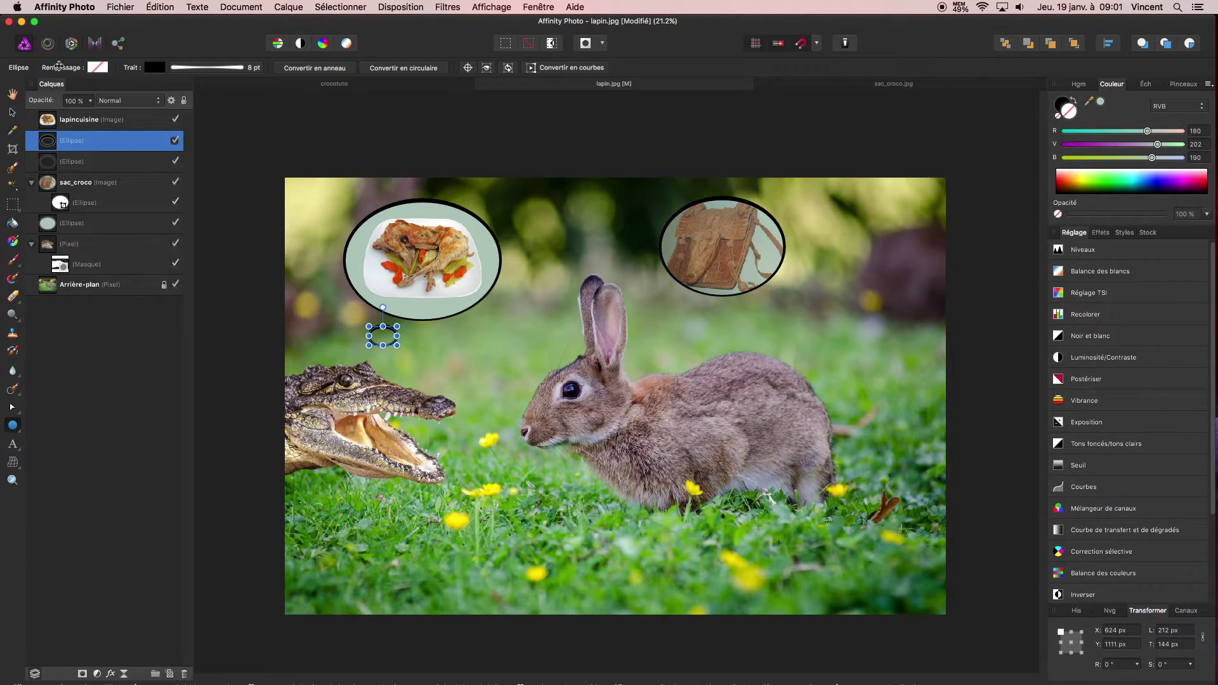
# Fill the small ellipse with the pale green sampled from the cooked-rabbit bubble.
pyautogui.click(97, 68)
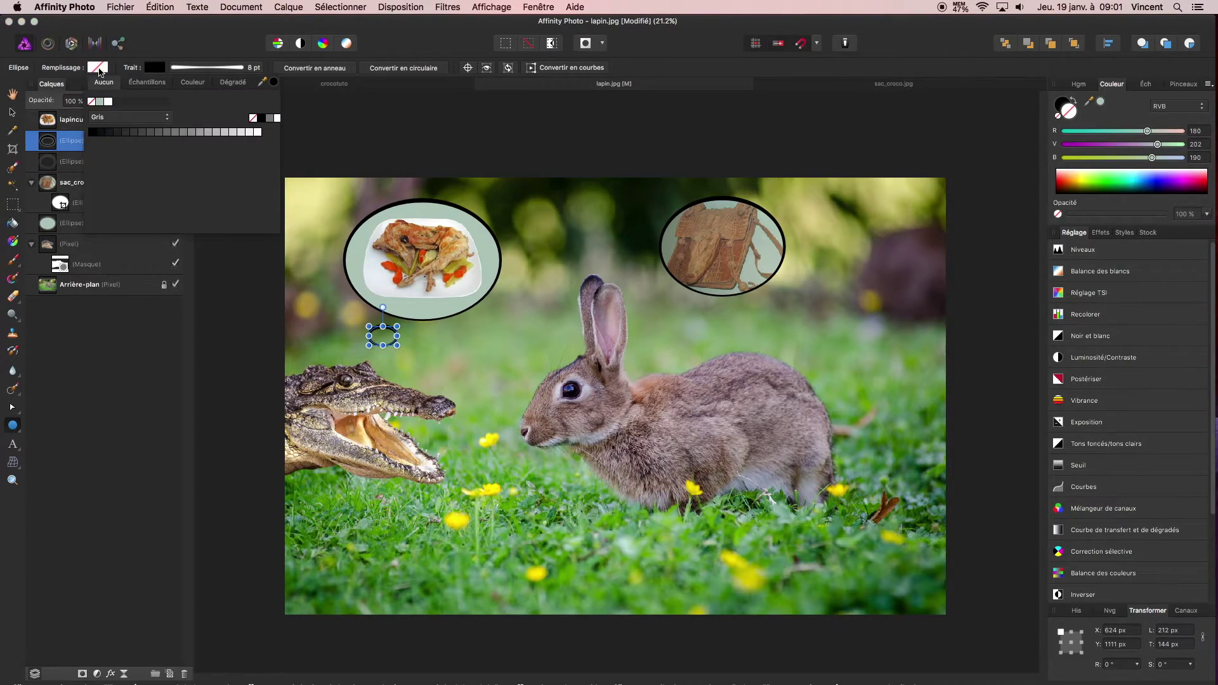
pyautogui.click(189, 85)
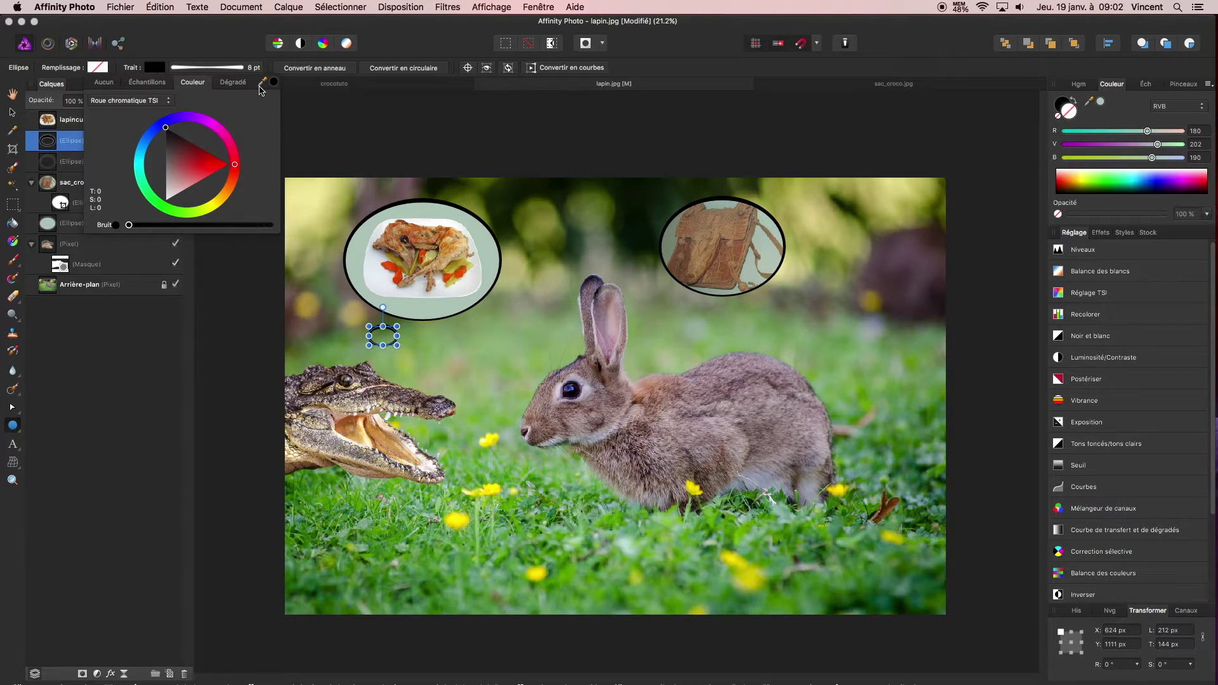
pyautogui.moveTo(260, 83); pyautogui.dragTo(422, 308)
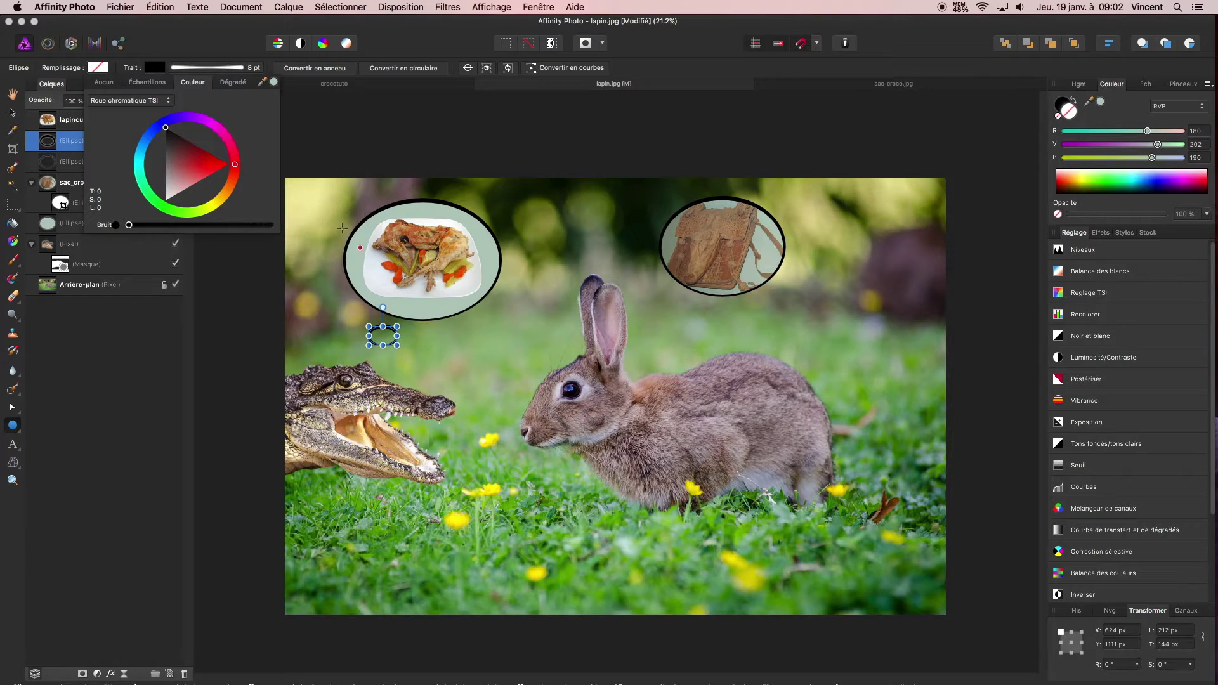
pyautogui.click(274, 83)
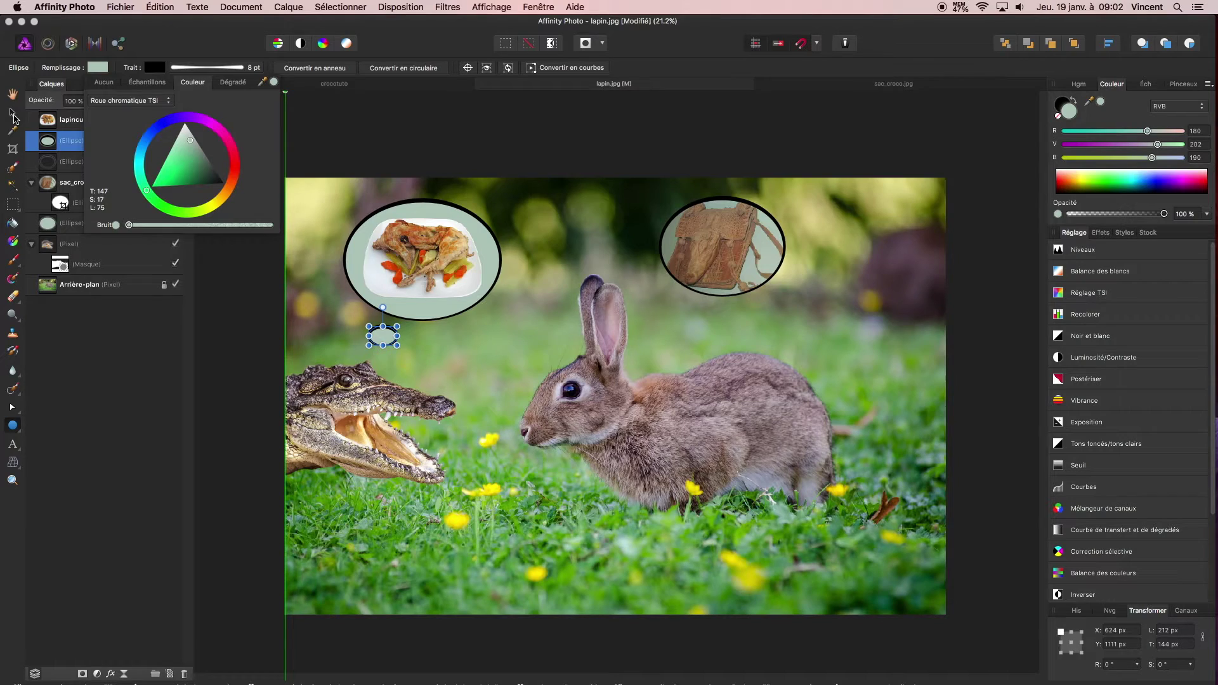
# Duplicate the small ellipse, shrink the copy to about 143 × 113 px and place it between the rabbit's ears and the bag bubble.
pyautogui.click(13, 114)
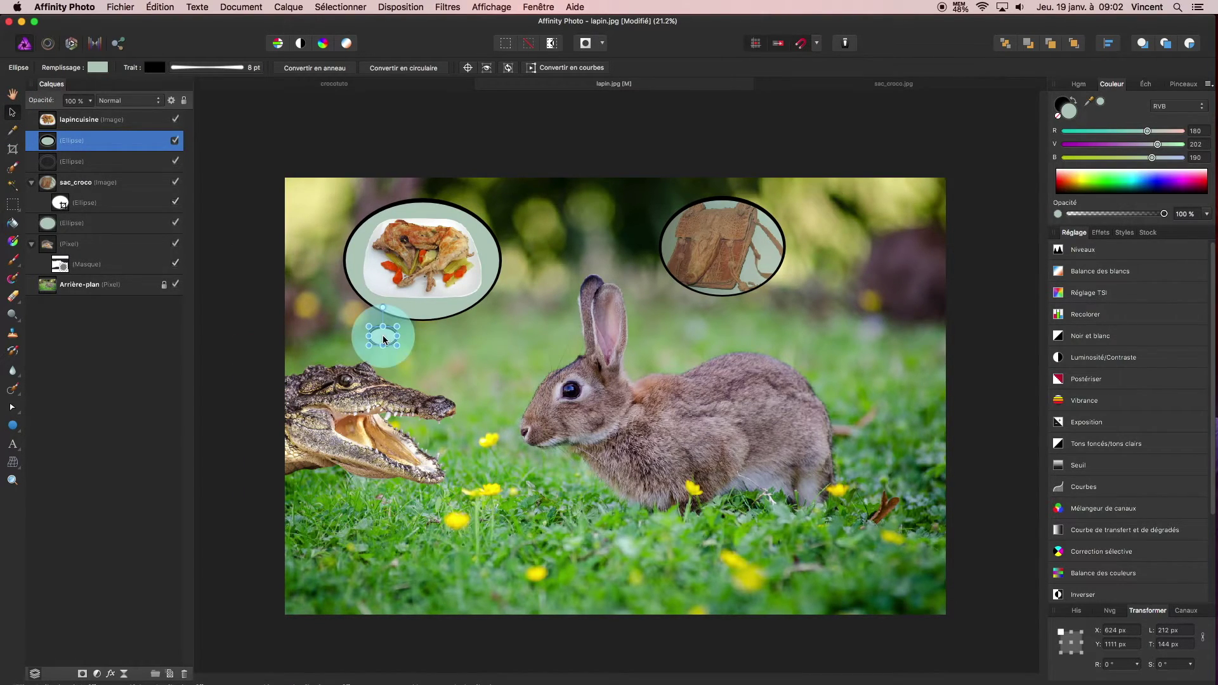
pyautogui.moveTo(383, 335); pyautogui.dragTo(649, 298)
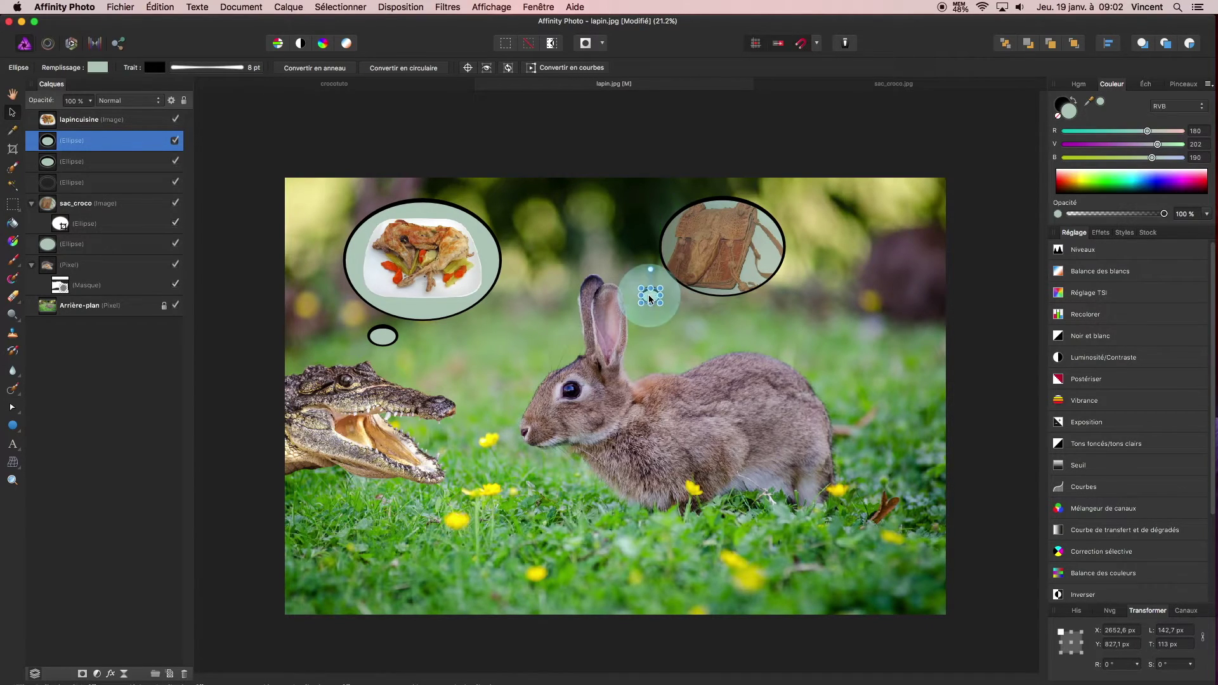
pyautogui.click(493, 516)
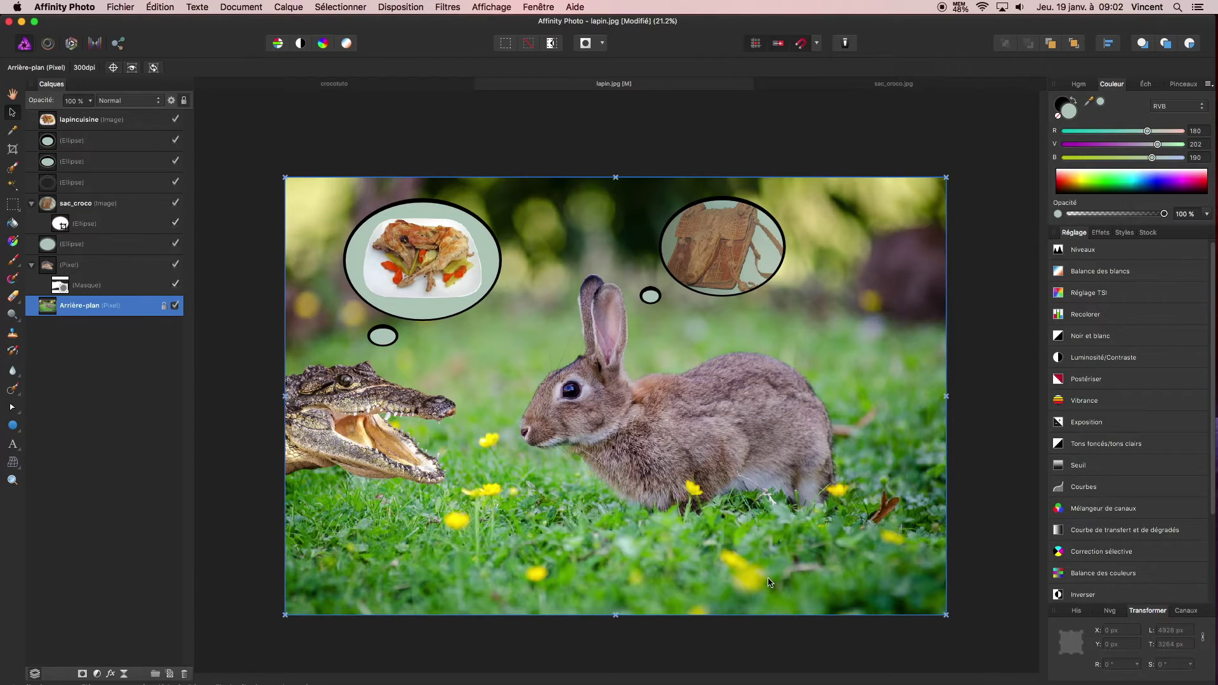
# Add the artistic text "La rencontre" in 128 pt Gagalin on the grass below the animals.
pyautogui.click(14, 449)
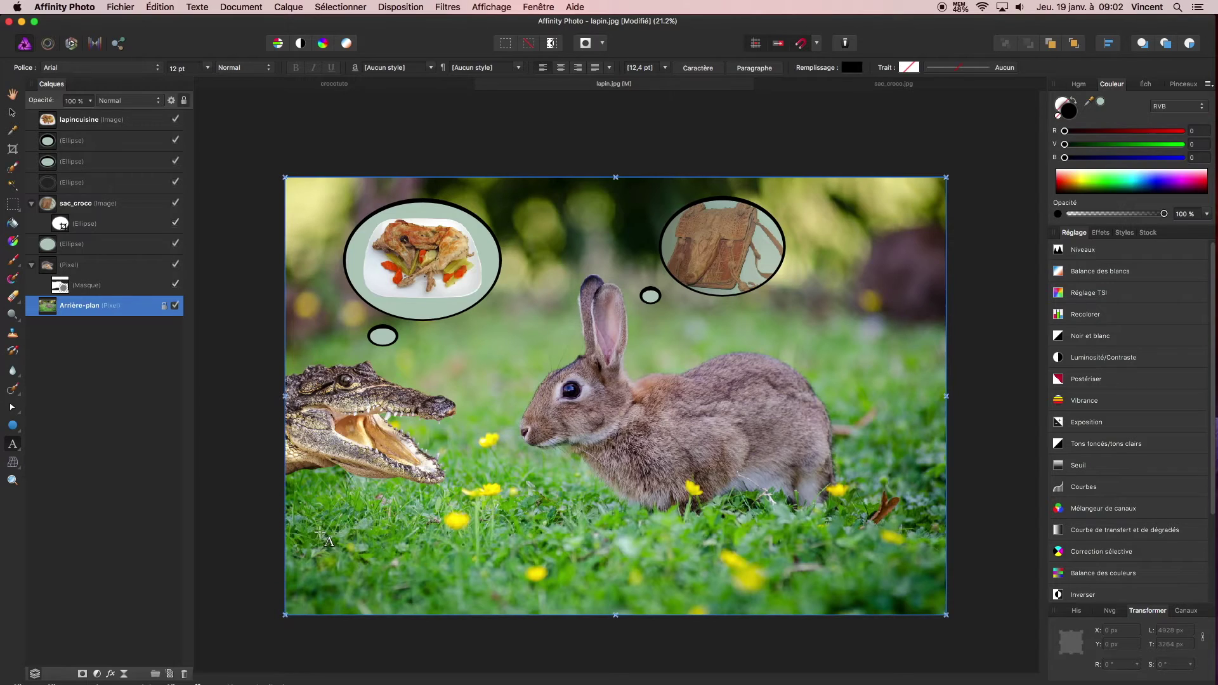
pyautogui.click(320, 532)
pyautogui.moveTo(347, 567); pyautogui.dragTo(374, 585)
pyautogui.click(101, 71)
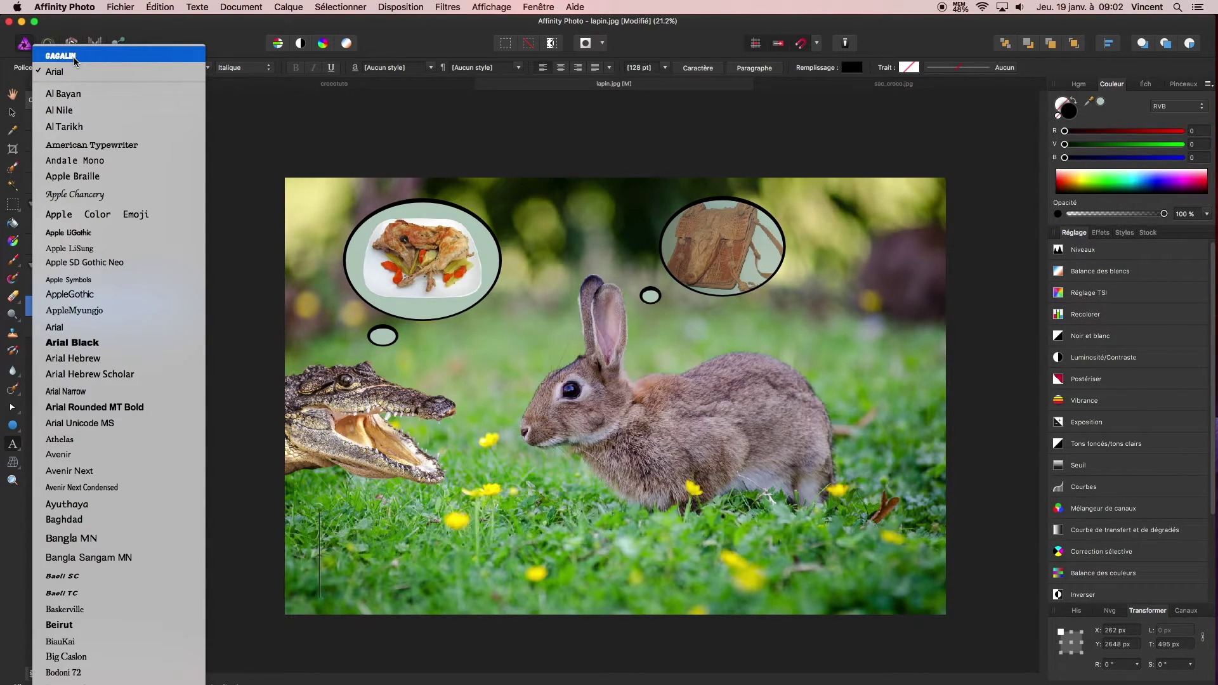
pyautogui.click(74, 57)
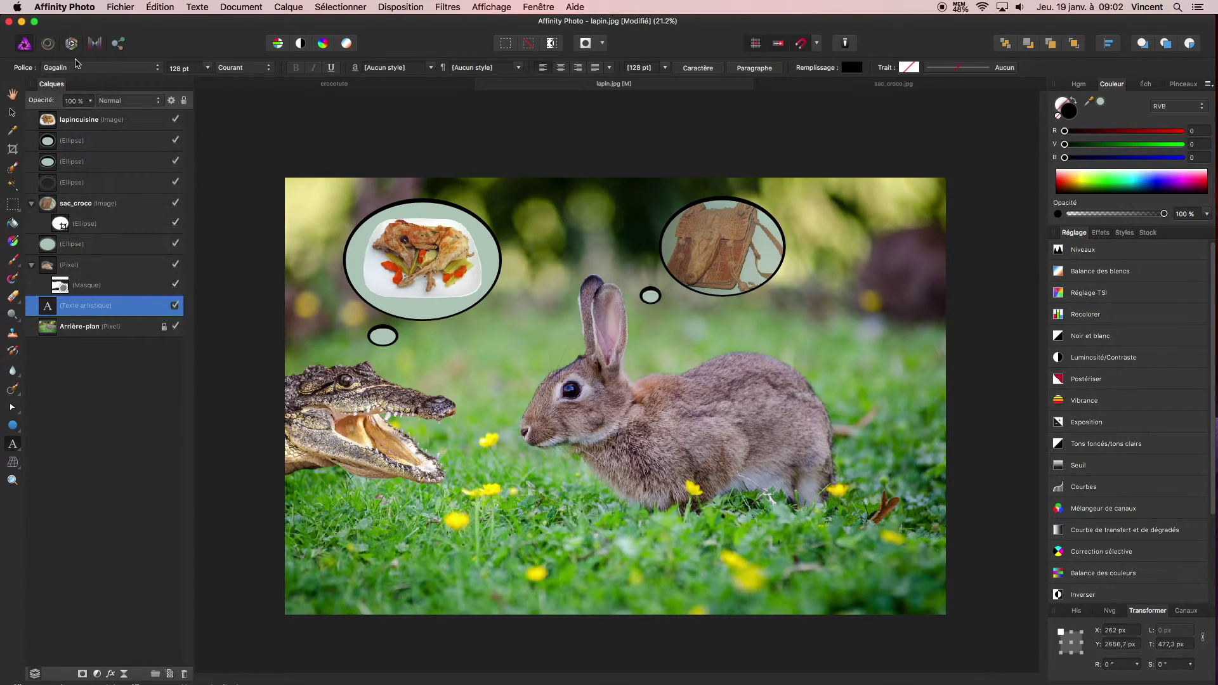
pyautogui.write('La rencon')
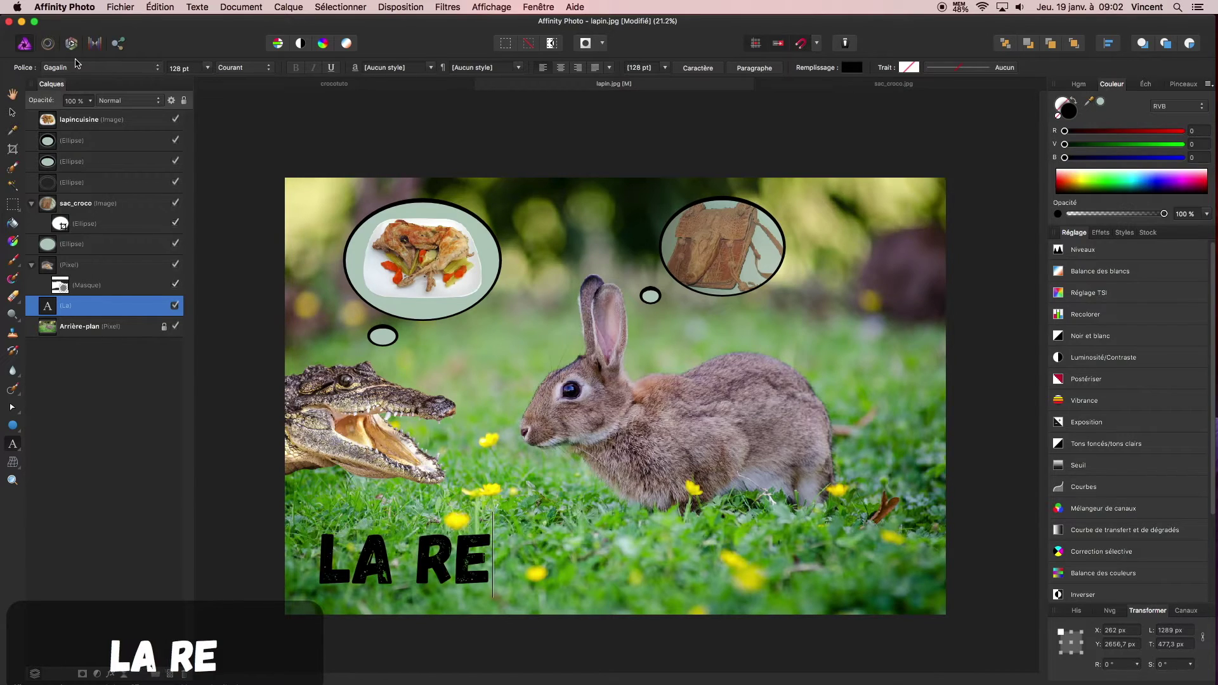
pyautogui.write('tre')
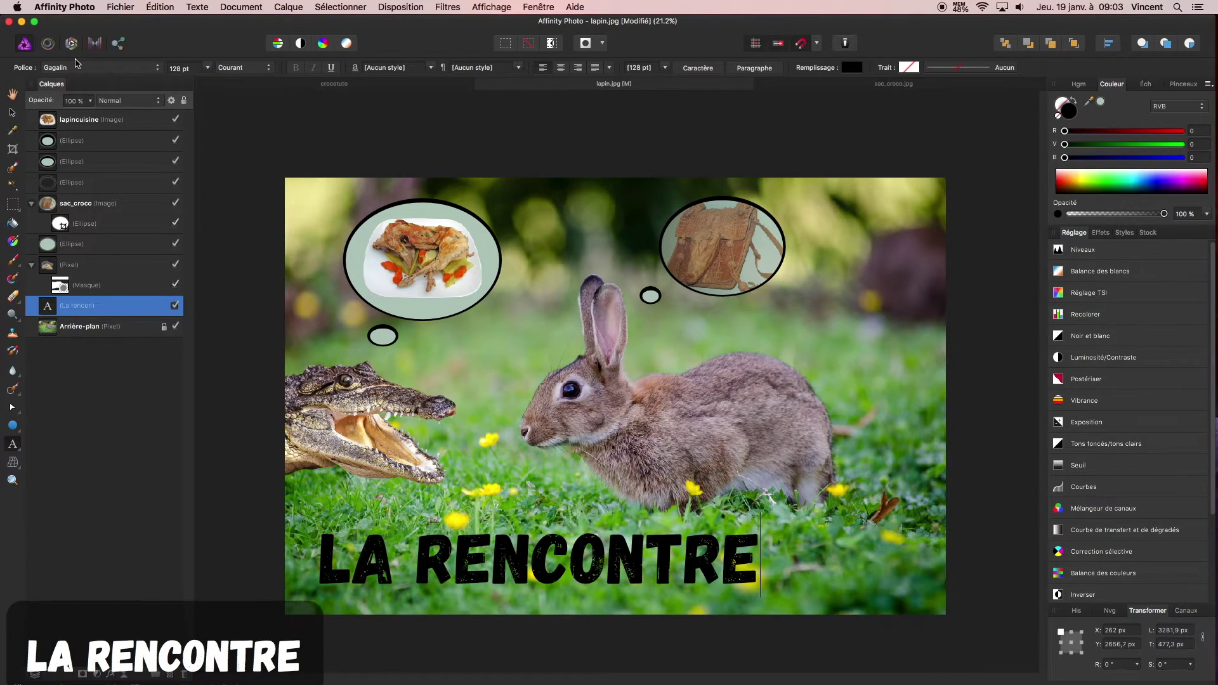
# Move the "La rencontre" title to about X 836 px, Y 2641 px so it is centred horizontally on the image.
pyautogui.click(13, 114)
pyautogui.moveTo(483, 555); pyautogui.dragTo(557, 553)
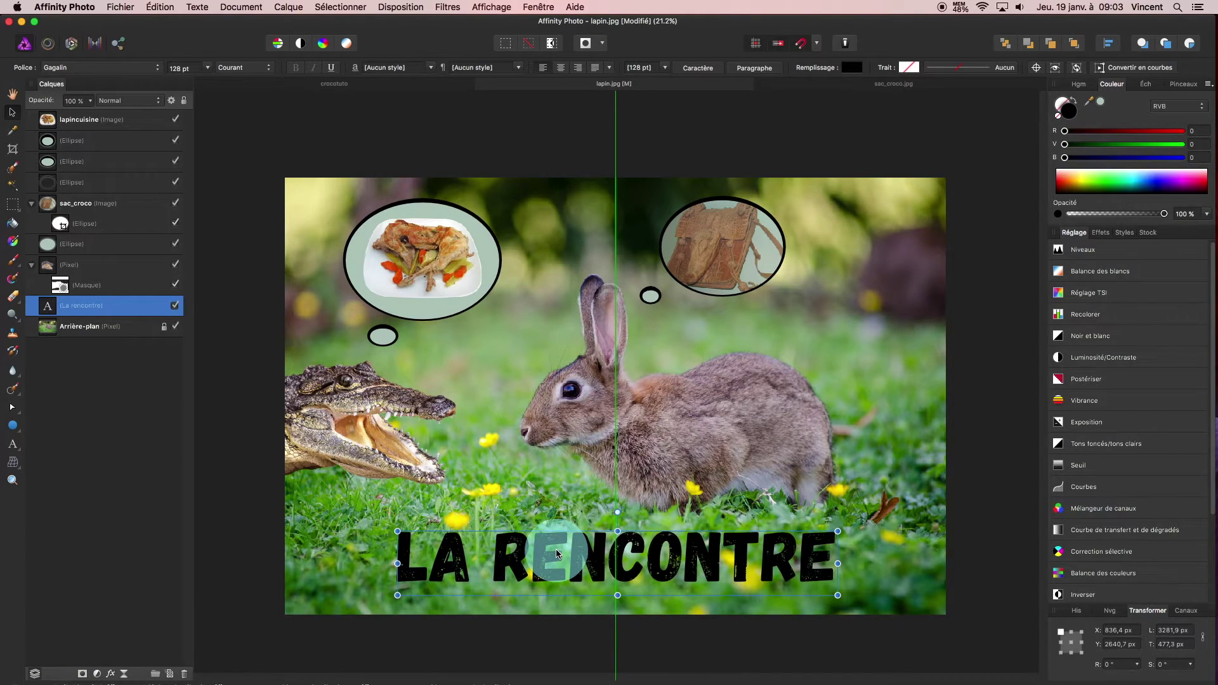
pyautogui.moveTo(557, 553); pyautogui.dragTo(557, 553)
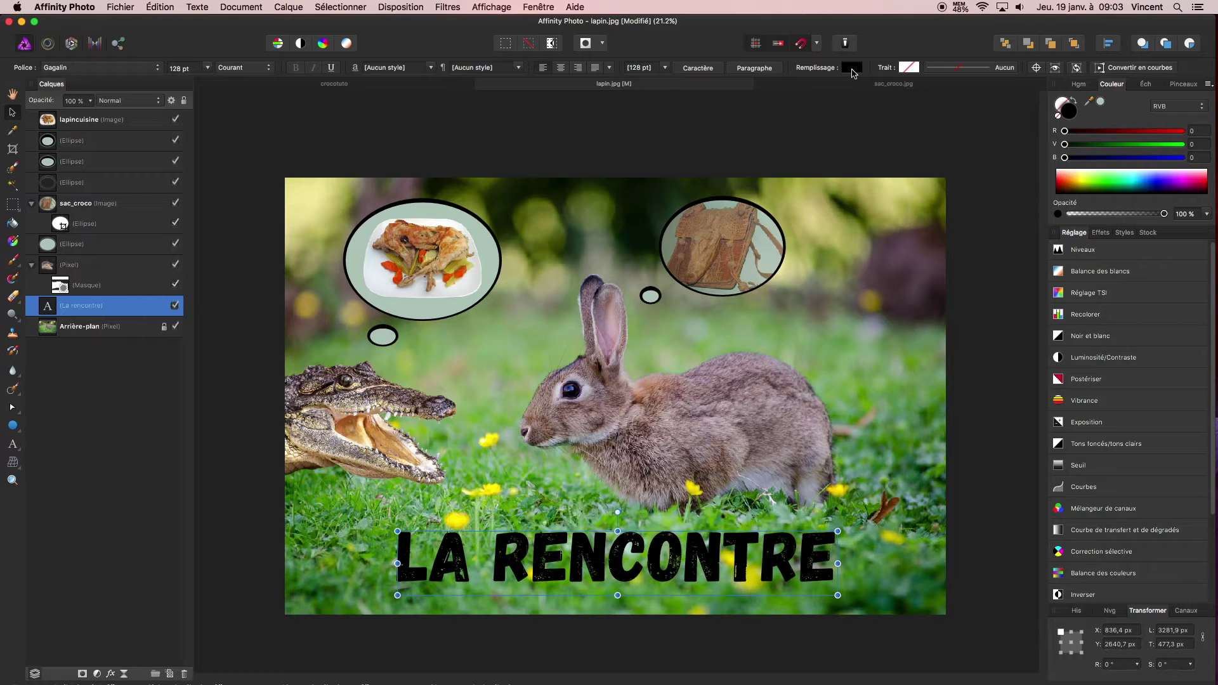
# Give the title a linear gradient fill and set its starting colour to yellow, about RGB 235, 231, 57.
pyautogui.click(853, 70)
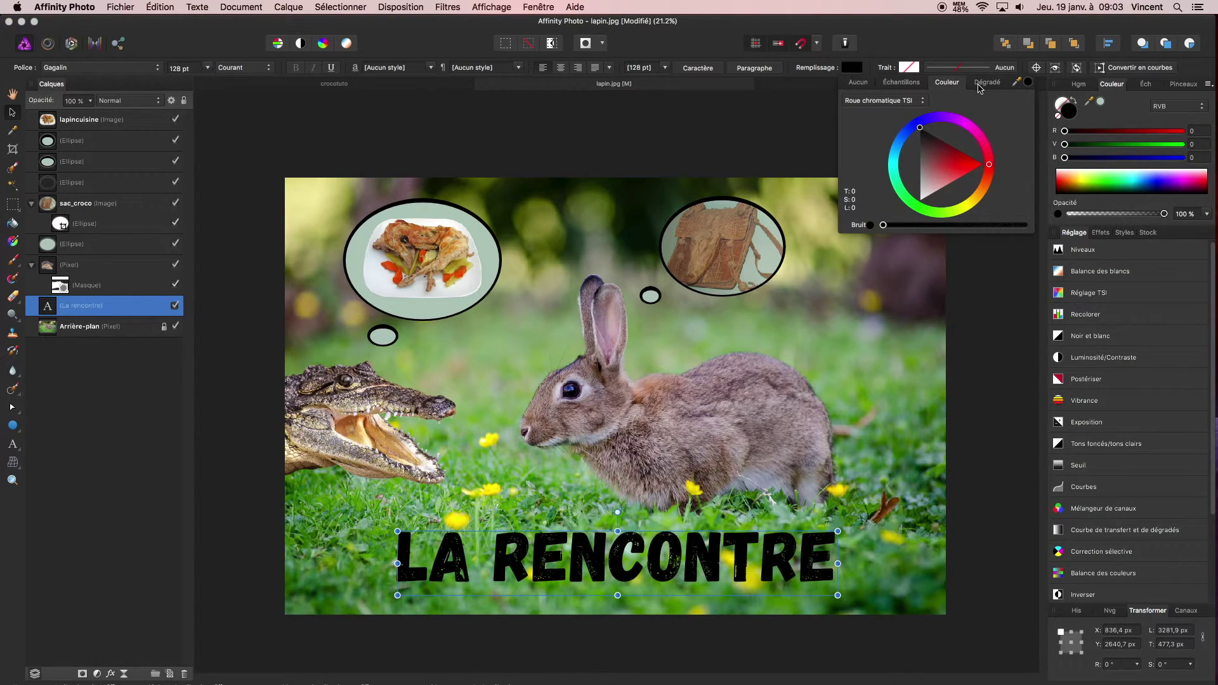
pyautogui.click(986, 82)
pyautogui.click(846, 119)
pyautogui.click(903, 190)
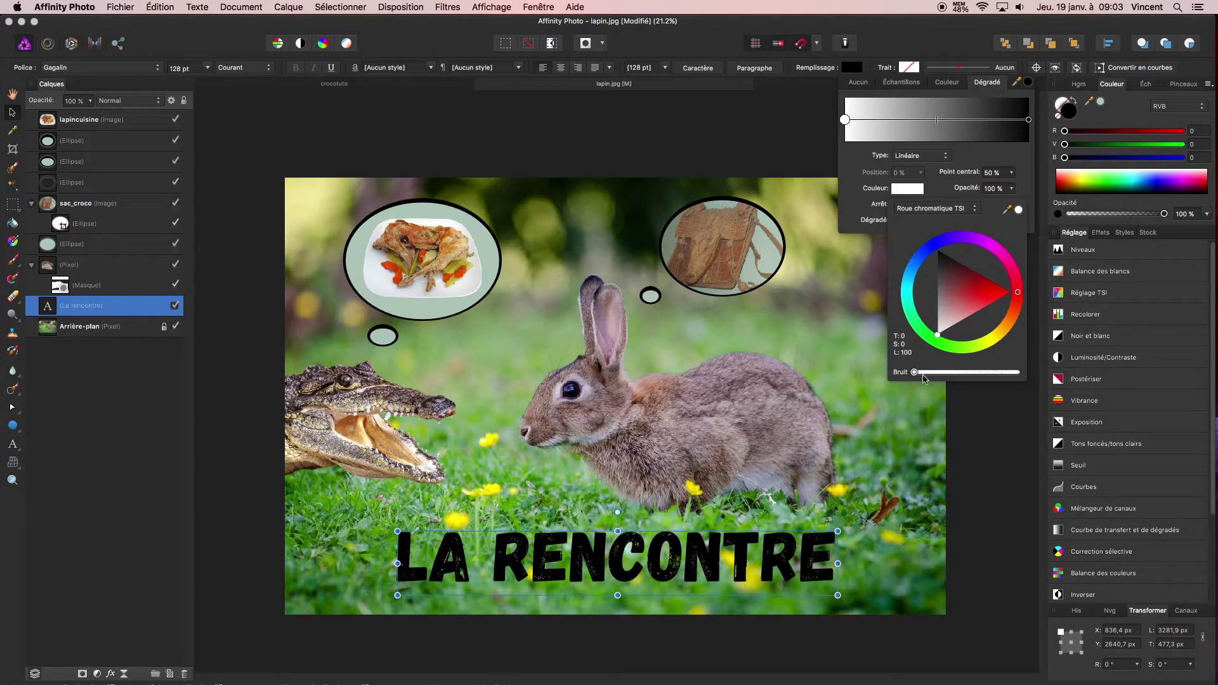
pyautogui.click(991, 341)
pyautogui.moveTo(976, 321); pyautogui.dragTo(971, 319)
# Set the end colour of the title's gradient to a slightly muted orange and deselect the text.
pyautogui.click(1028, 119)
pyautogui.click(910, 190)
pyautogui.click(1006, 326)
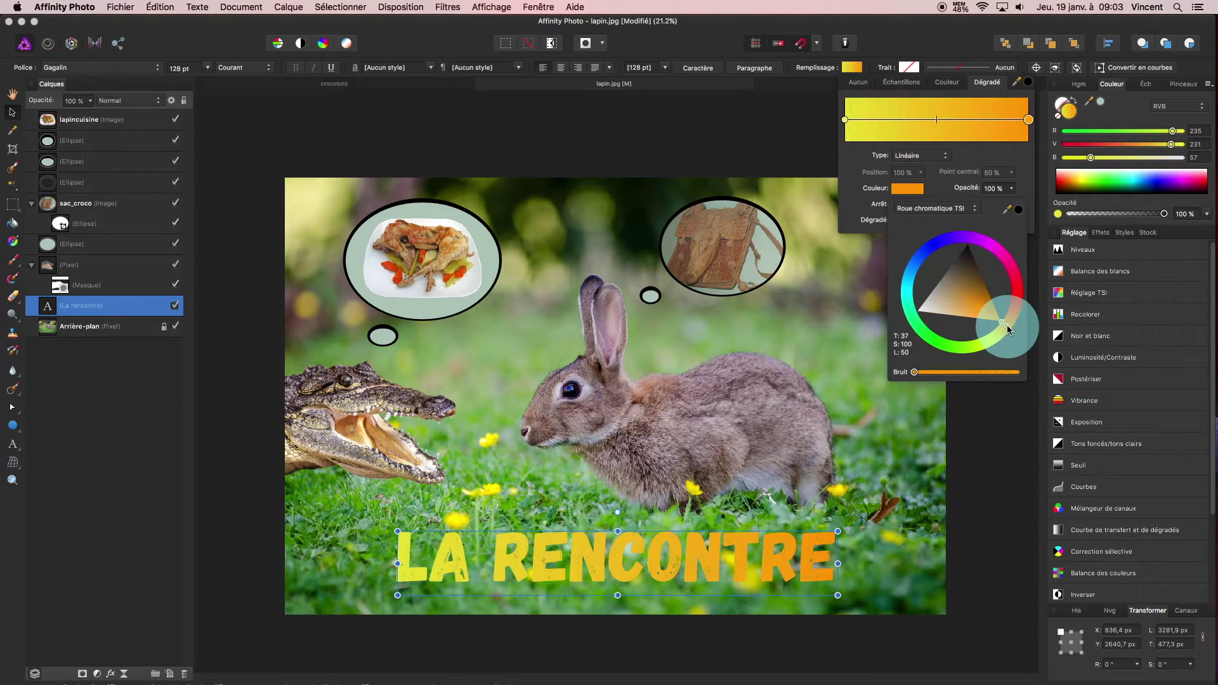
pyautogui.moveTo(987, 315); pyautogui.dragTo(984, 313)
pyautogui.click(243, 144)
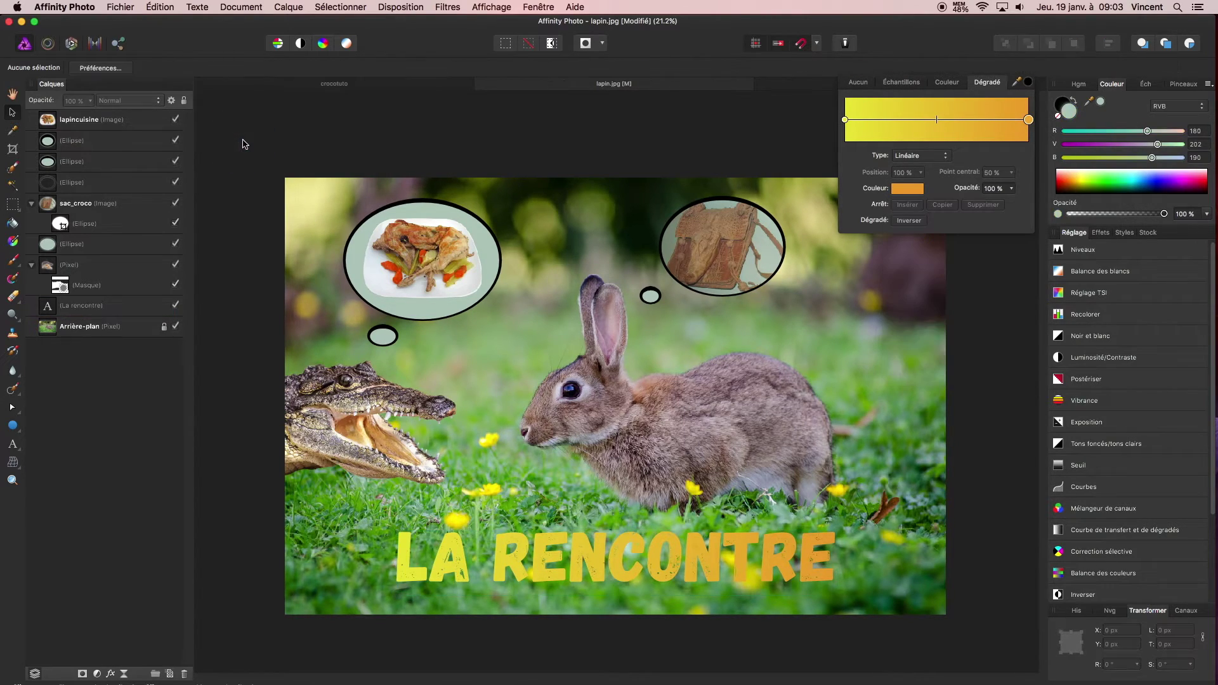
pyautogui.click(964, 285)
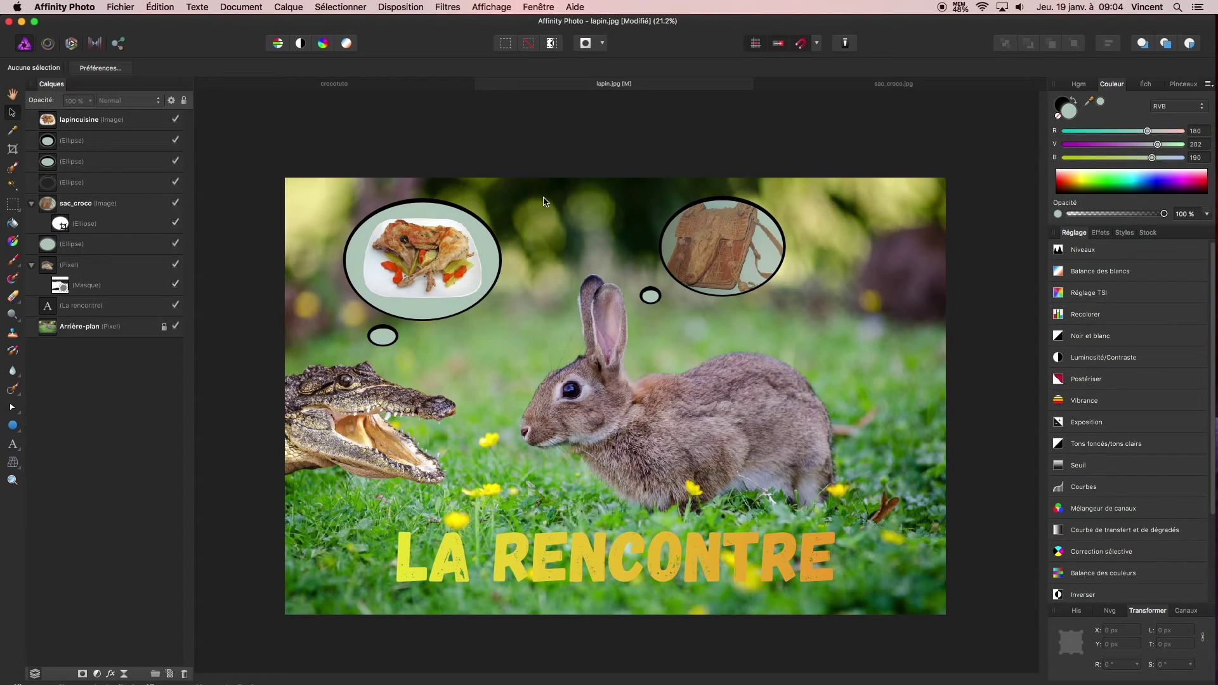
pyautogui.scroll(4, 539, 221)
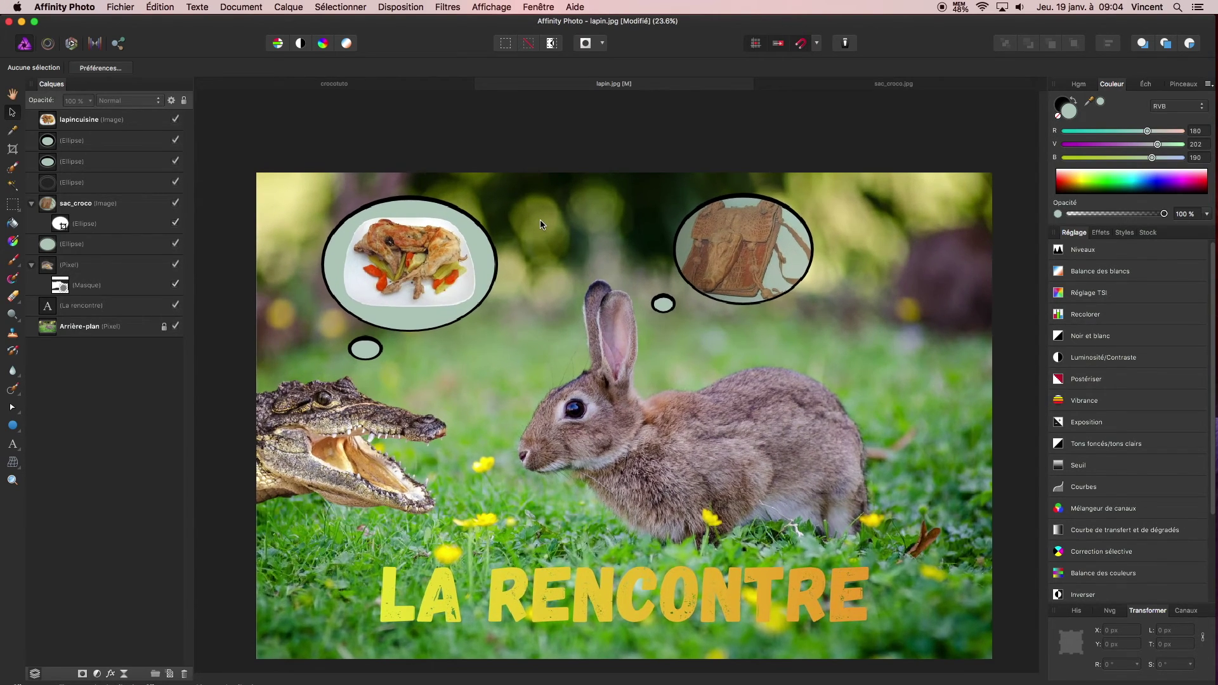
pyautogui.scroll(-2, 540, 223)
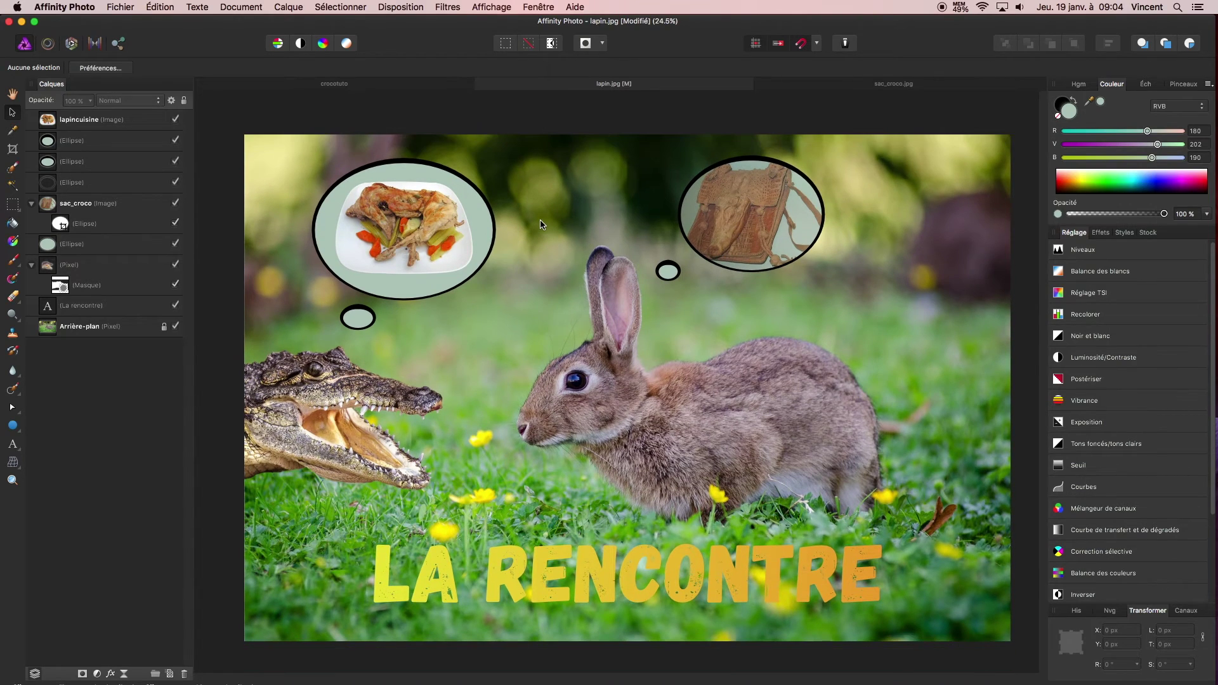